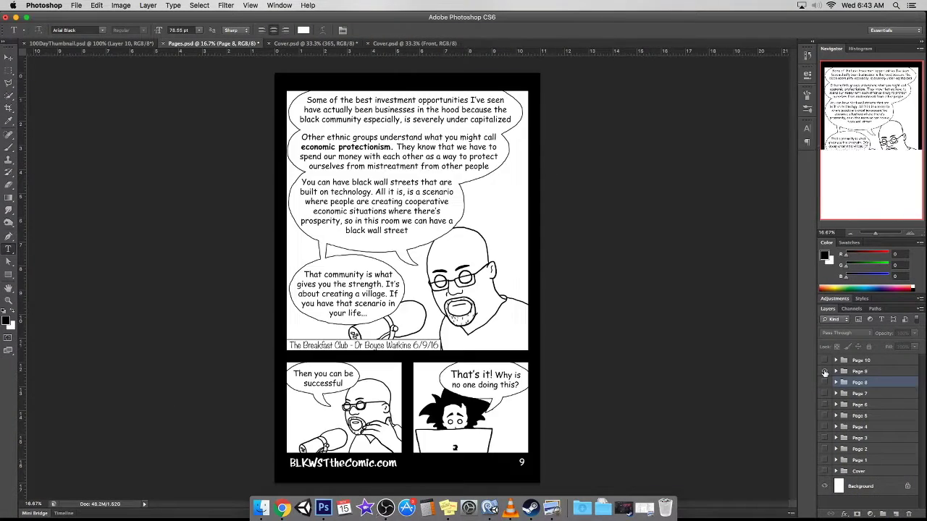
Step: Switch the visible comic page from 9 to 8 in Photoshop
click(824, 371)
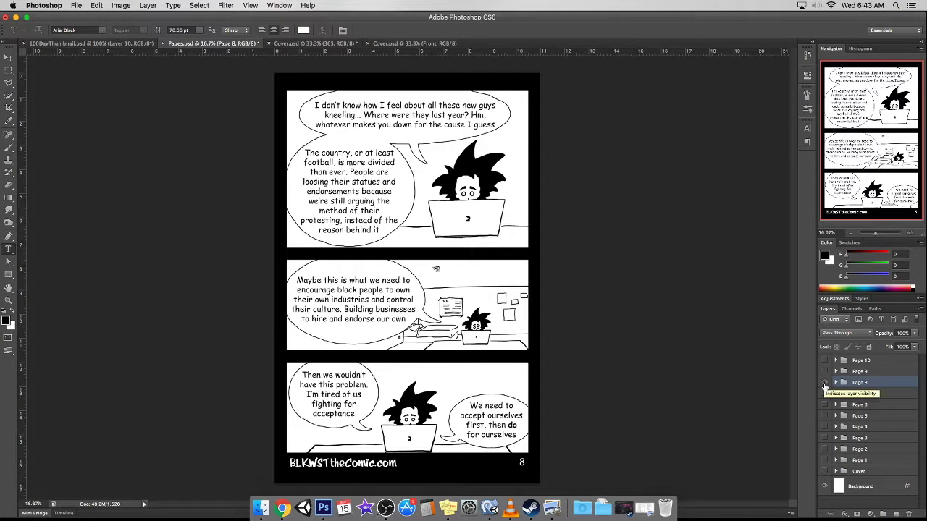
Step: Show the layout guides while flipping through pages 8, 6, 5 and 4
click(824, 383)
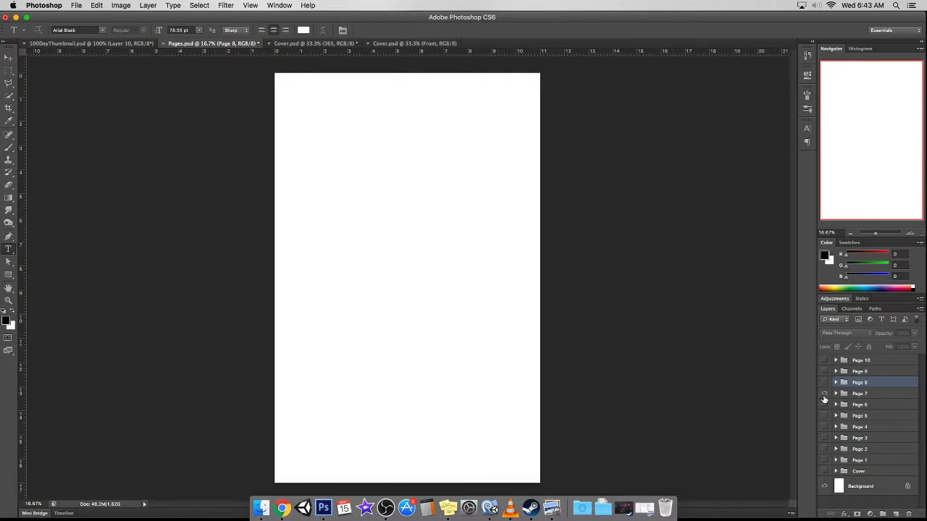
click(824, 406)
click(250, 5)
click(394, 205)
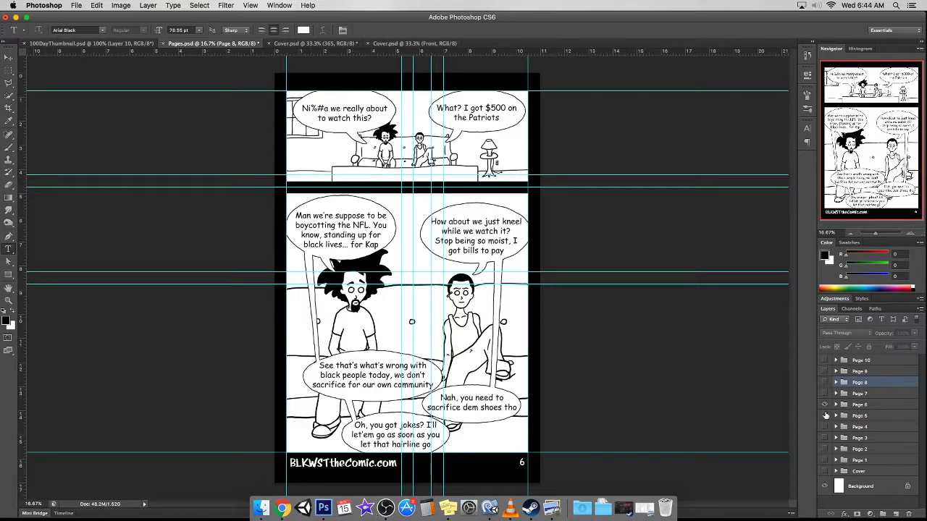
click(824, 404)
click(824, 416)
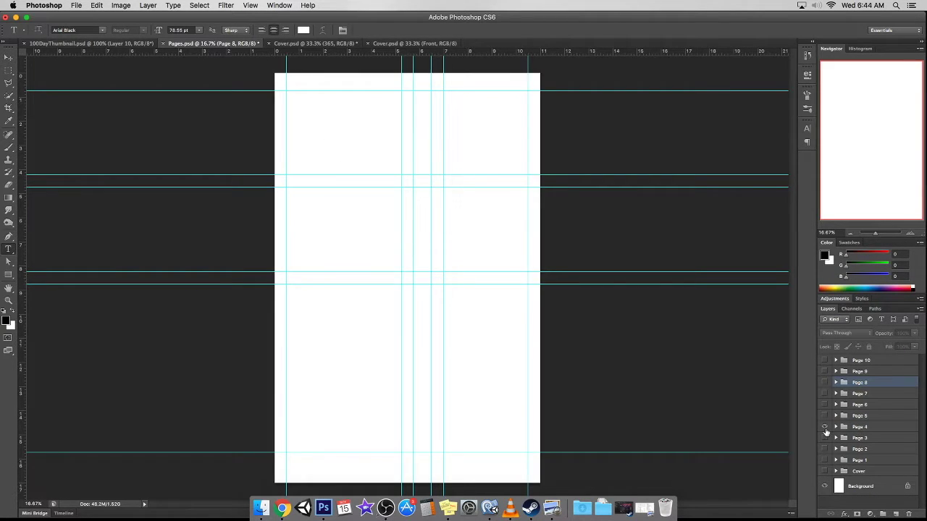
click(824, 427)
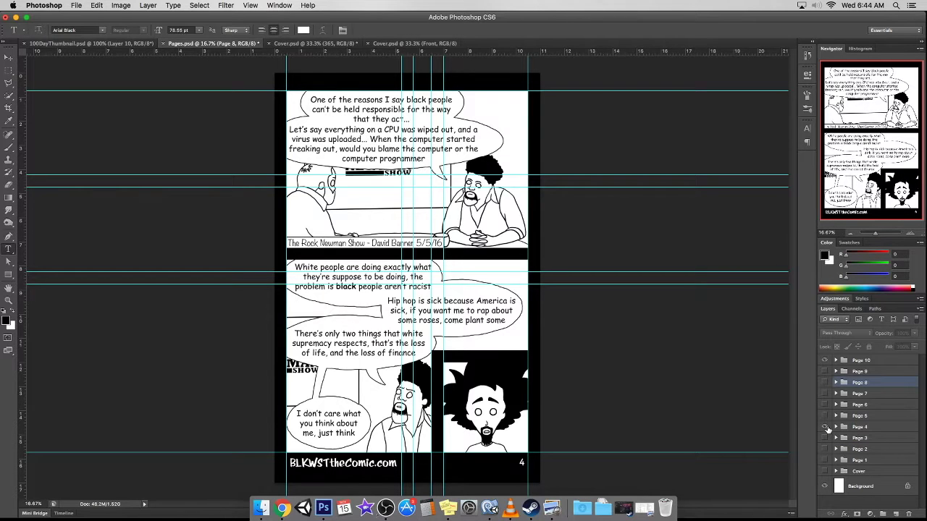
Step: Compare page 4 against brief overlays of pages 10, 3 and 2
click(824, 360)
click(824, 360)
click(824, 438)
click(824, 439)
click(825, 449)
click(824, 460)
click(825, 461)
Step: Align the horizontal guides to the black gutter edges, fit the page, and show page 10
drag(858, 235, 882, 236)
key(v)
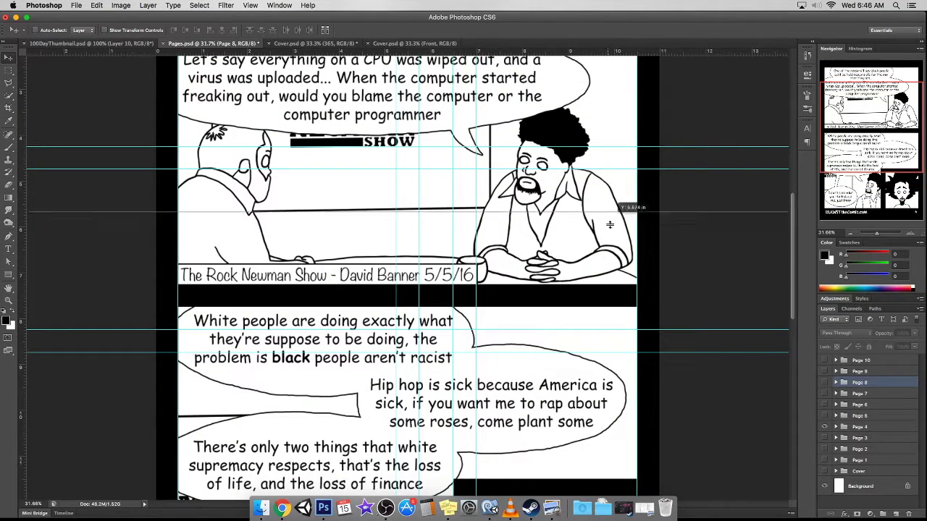
drag(877, 233, 887, 232)
scroll(540, 217, down, 1)
drag(539, 134, 540, 110)
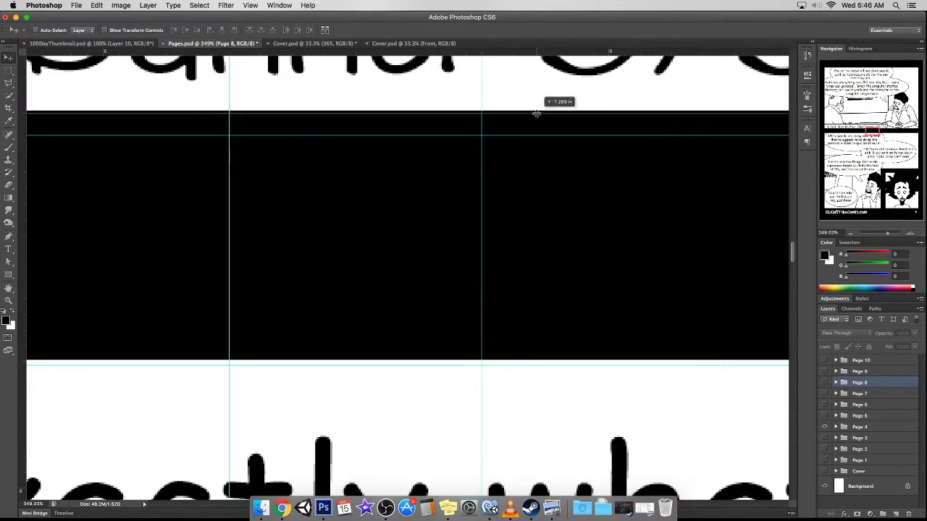
drag(558, 364, 556, 360)
key(super+0)
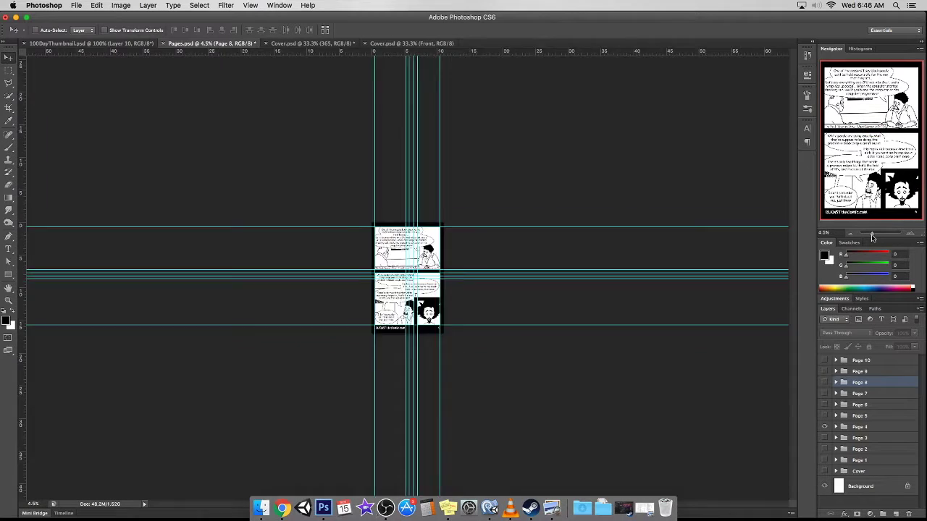
click(824, 360)
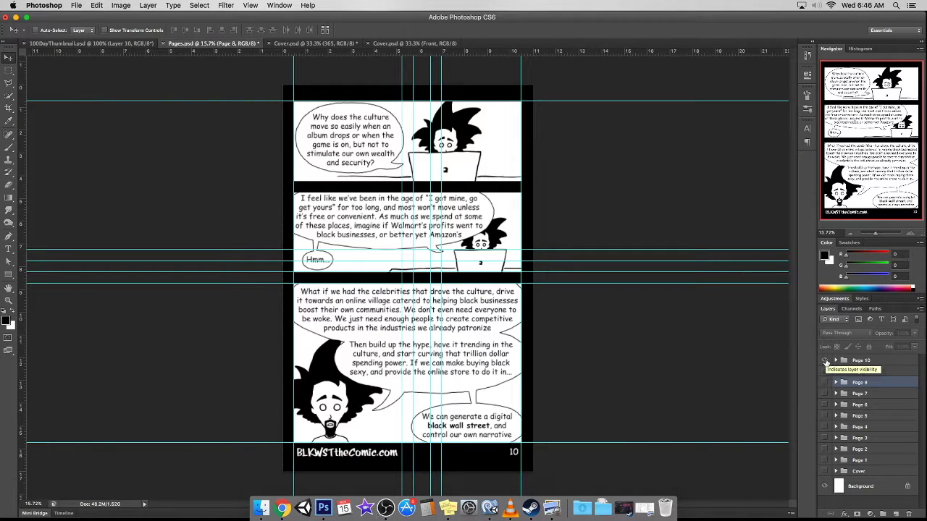
Step: Duplicate the Page 10 group, hide the copy's inks, and select layout Layer 67
click(837, 360)
drag(824, 383, 826, 416)
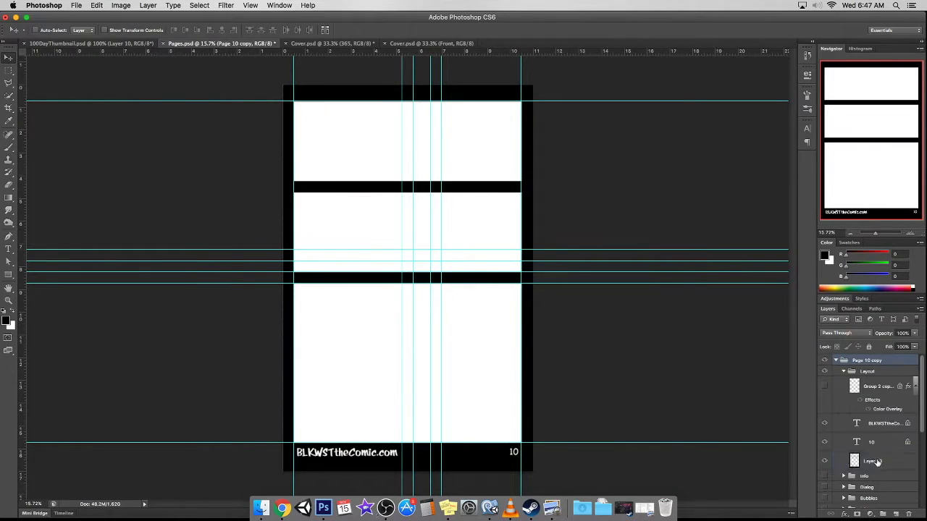
click(843, 371)
click(873, 443)
click(824, 443)
Step: Fill top and bottom panel rectangles with white, deselect, and hide the guides
key(m)
drag(294, 101, 521, 251)
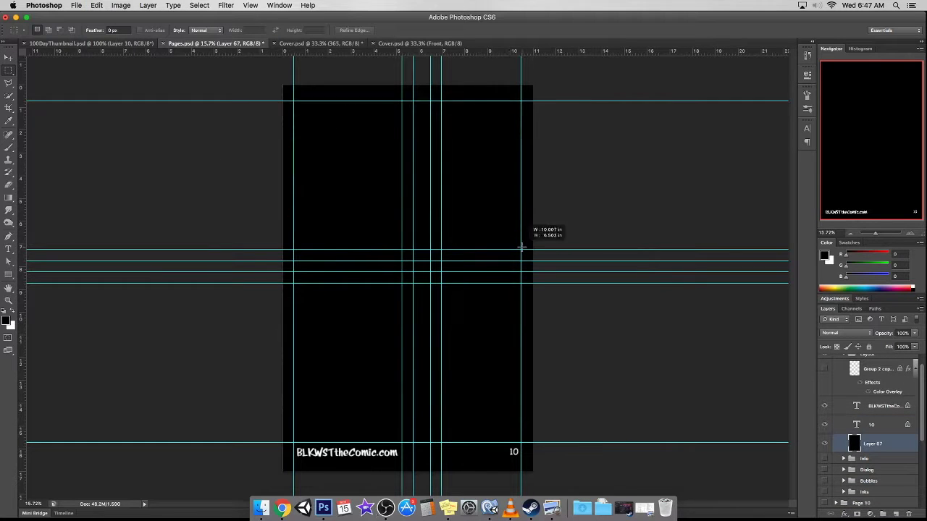
key(super+BackSpace)
drag(294, 261, 522, 442)
key(super+BackSpace)
click(199, 5)
click(396, 193)
key(super+h)
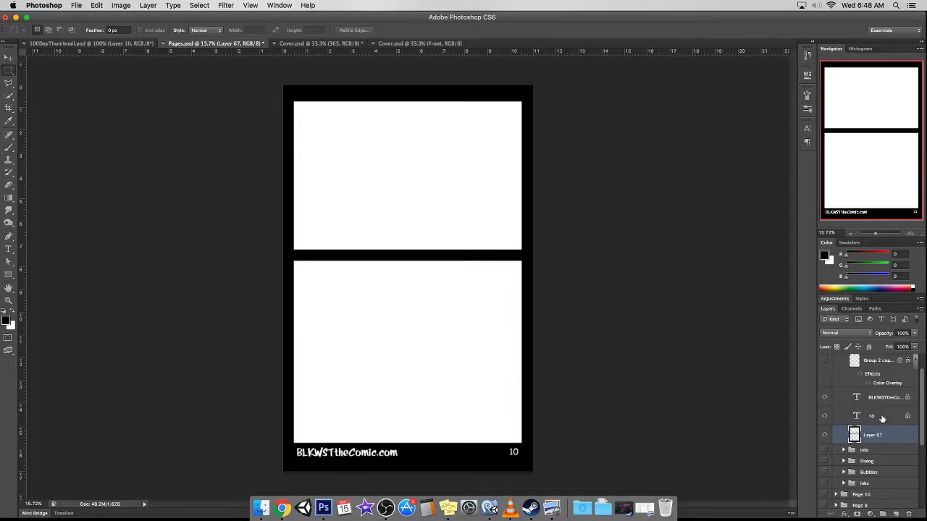
Step: Change the page number to 11 and reveal the Dialog group's text
double_click(857, 416)
text(11)
key(super+Return)
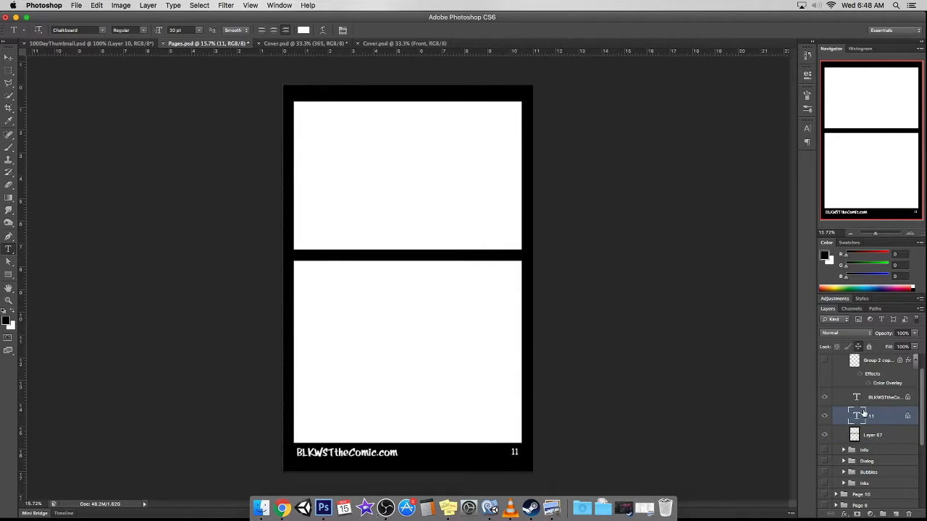
scroll(862, 422, up, 3)
click(843, 371)
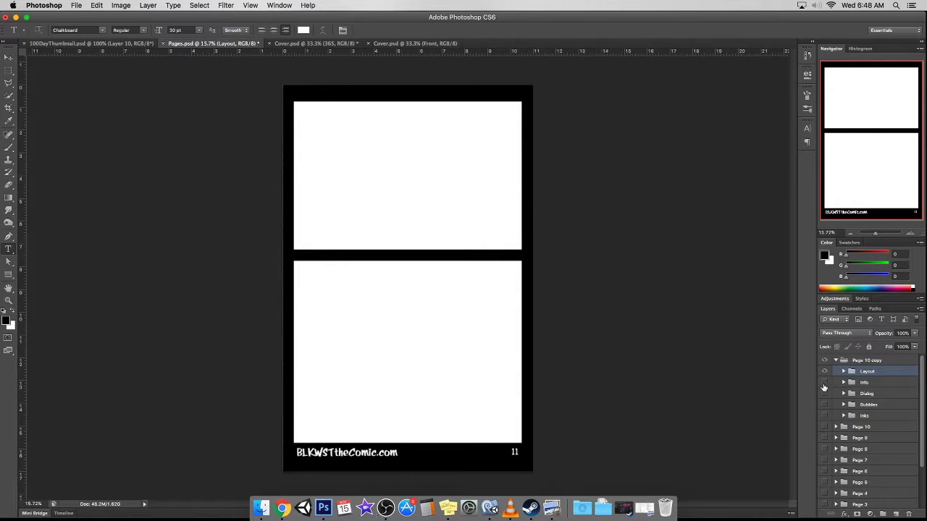
click(825, 393)
click(351, 116)
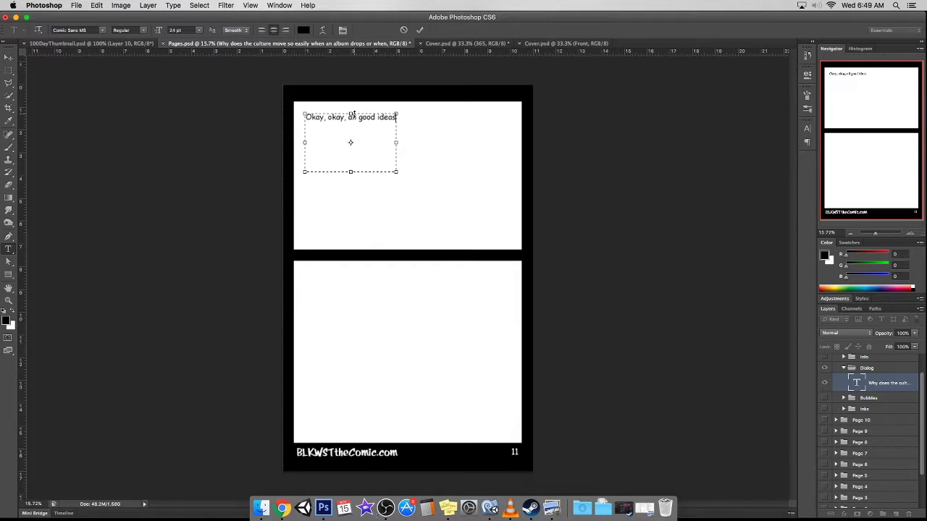
Step: Widen the dialogue box and type the paragraph about pro-black celebrities with industry experience
drag(397, 143, 412, 142)
text(... But for this to work, we need control over the industries we dominate. The ones that would hurt if we boycotted ever)
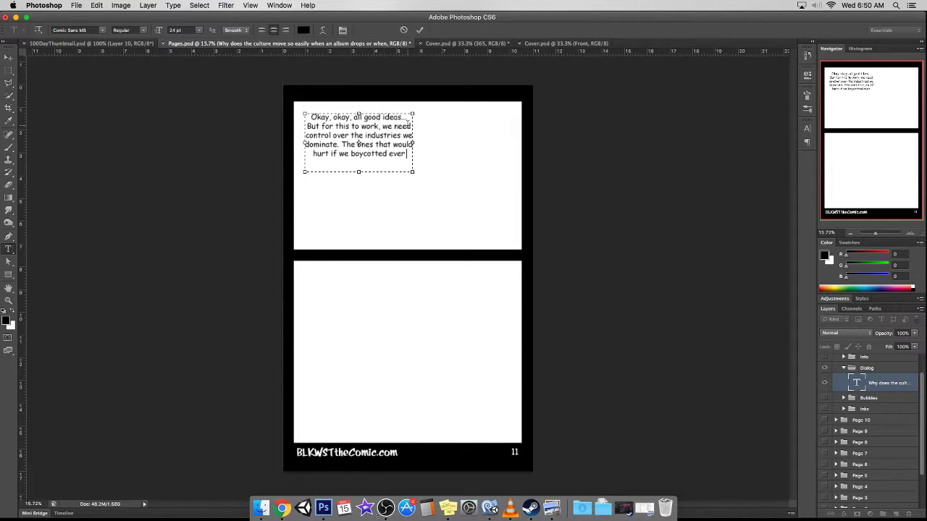
text(ything that wasn't black)
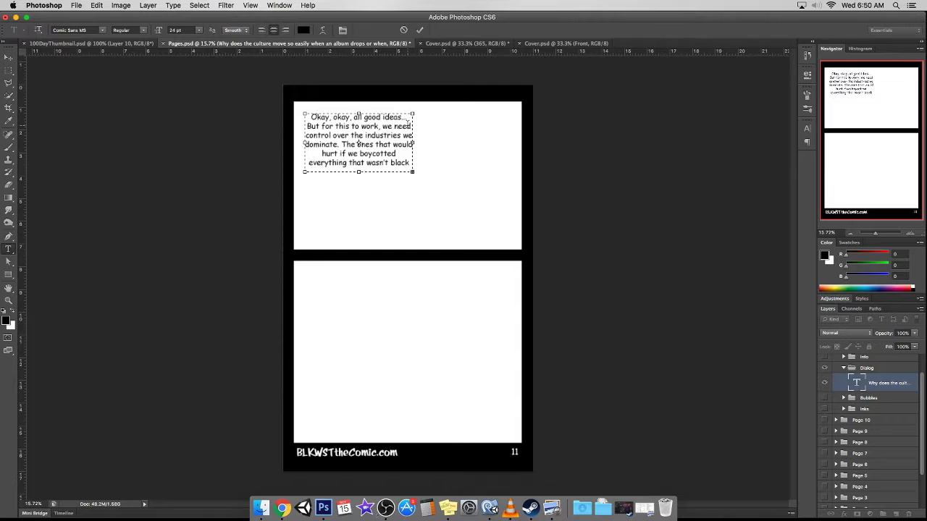
drag(412, 171, 505, 192)
text(. We also need celebrities that aren't afraid to be pro-black.)
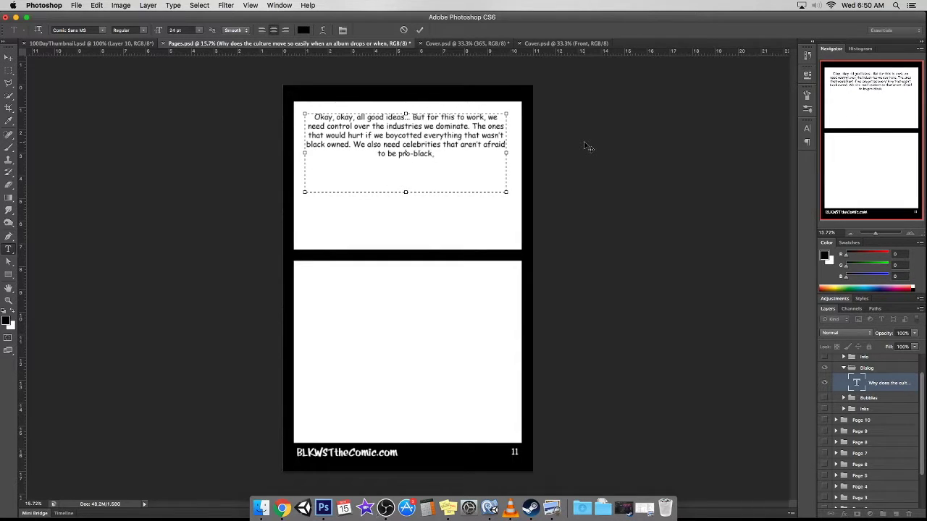
text(, have industry experience, and can afford to invest the time and money)
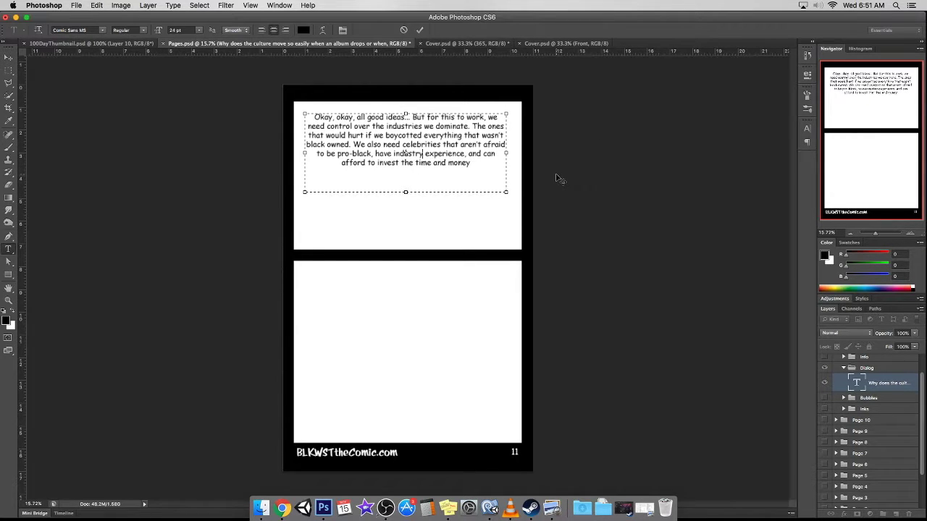
text(business)
Step: Correct the wording to 'experience being independent' and 'investing', then commit the paragraph
key(BackSpace)
key(BackSpace)
key(BackSpace)
key(BackSpace)
key(BackSpace)
key(BackSpace)
text(independent)
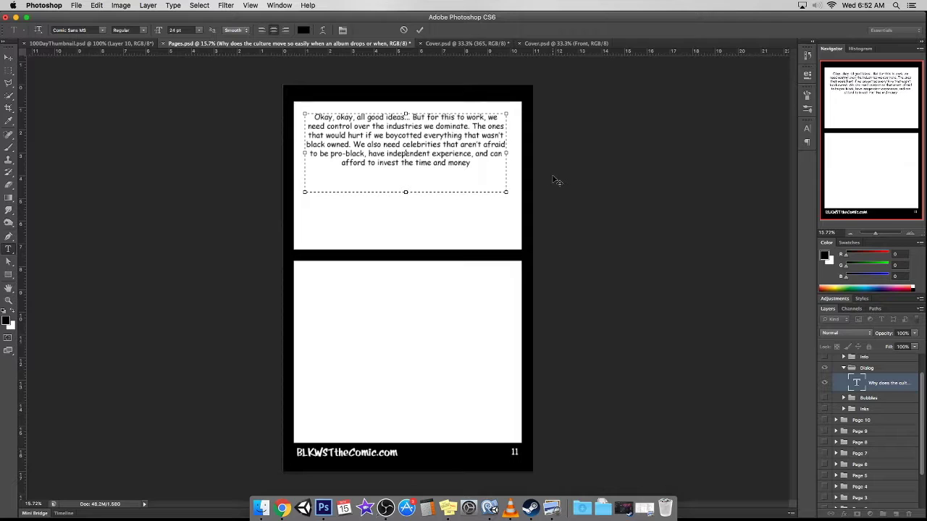
key(BackSpace)
key(BackSpace)
key(BackSpace)
key(Right)
key(Right)
key(Right)
text(being independent)
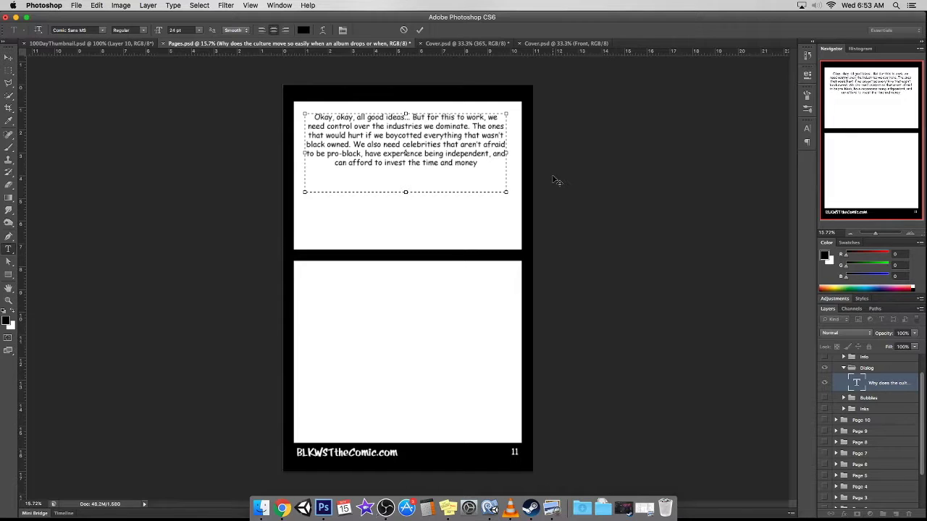
key(BackSpace)
key(BackSpace)
key(BackSpace)
key(Right)
key(Right)
key(Right)
text(ing)
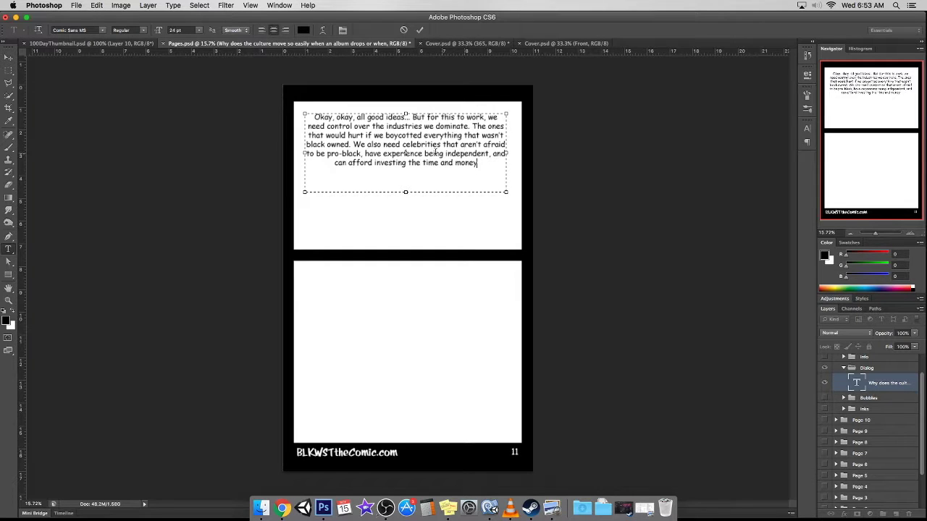
click(397, 207)
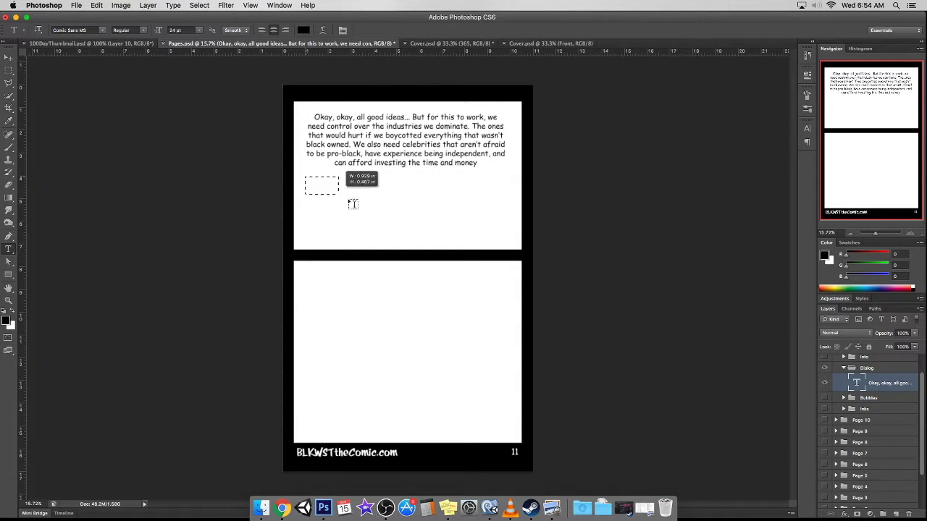
Step: Type the question line 'Is ... an industry?' below the paragraph, capitalising the B
drag(305, 177, 410, 207)
text(that)
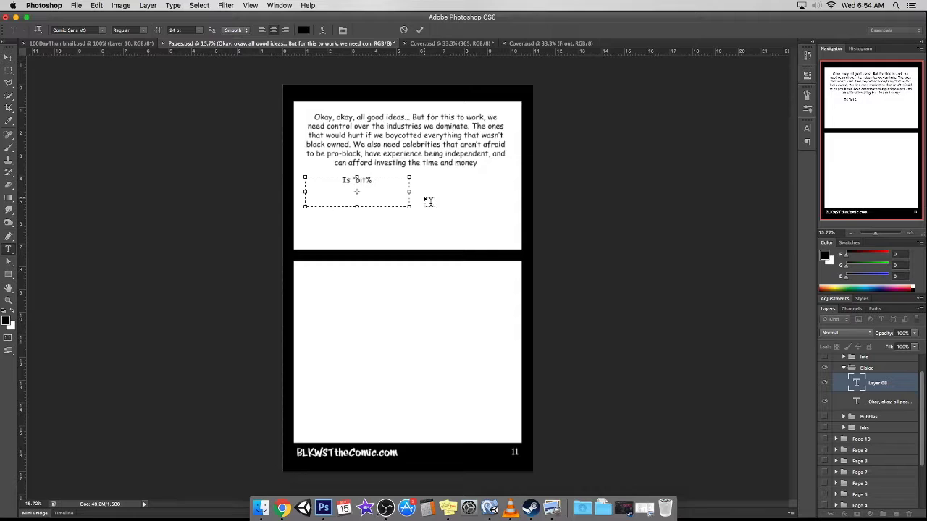
text(ches')
key(BackSpace)
key(BackSpace)
key(BackSpace)
text(ches' an)
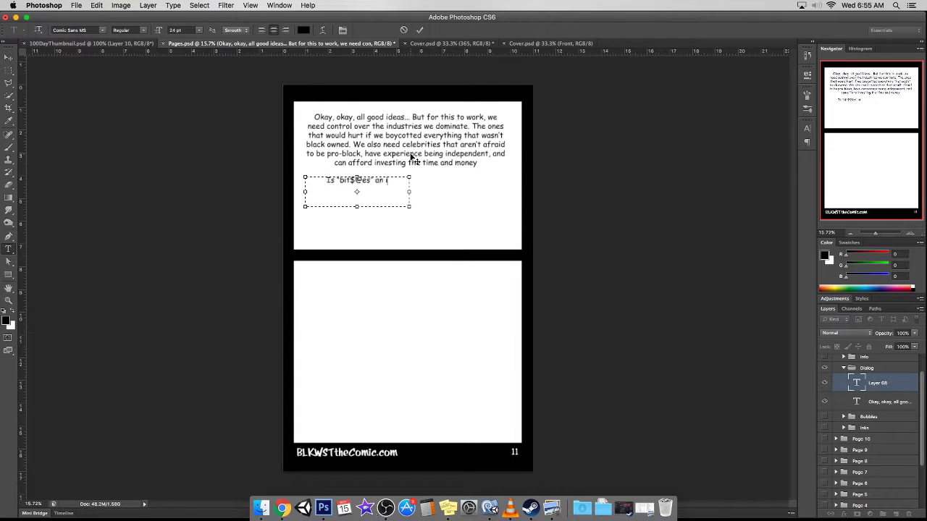
click(420, 29)
scroll(405, 181, up, 5)
click(180, 272)
key(BackSpace)
text(B)
Step: Censor the word as 'B!#ches' and confirm the question line
key(shift+Right)
key(shift+Right)
text(%$)
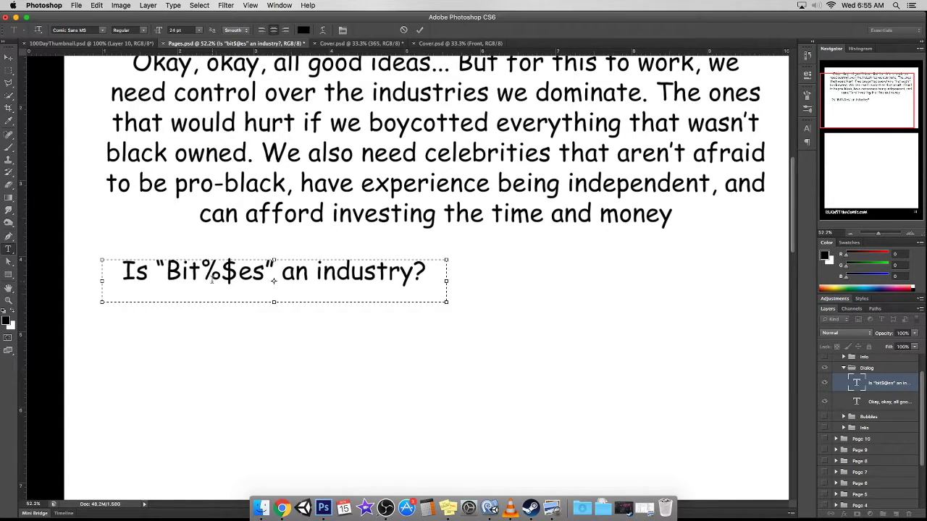
drag(180, 272, 240, 271)
text(%$ch)
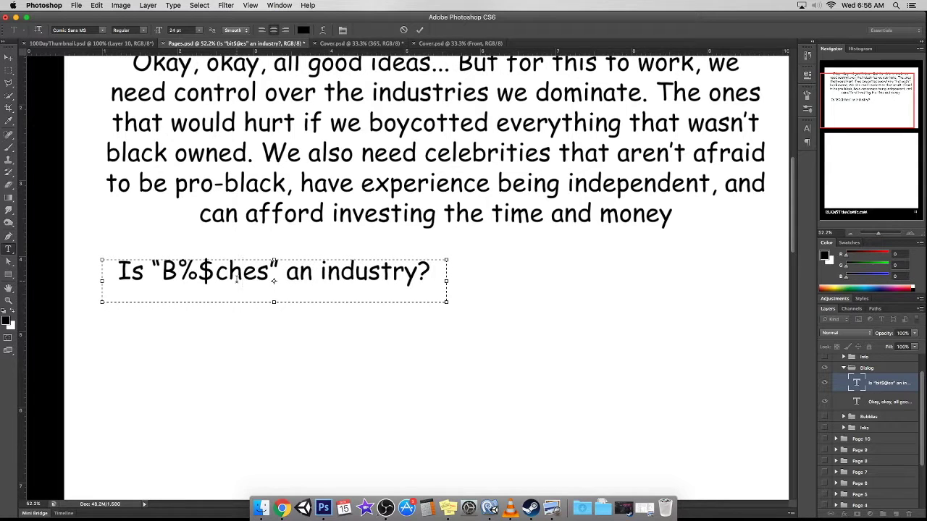
key(BackSpace)
key(BackSpace)
text(!%)
key(BackSpace)
text(#)
key(ctrl+Return)
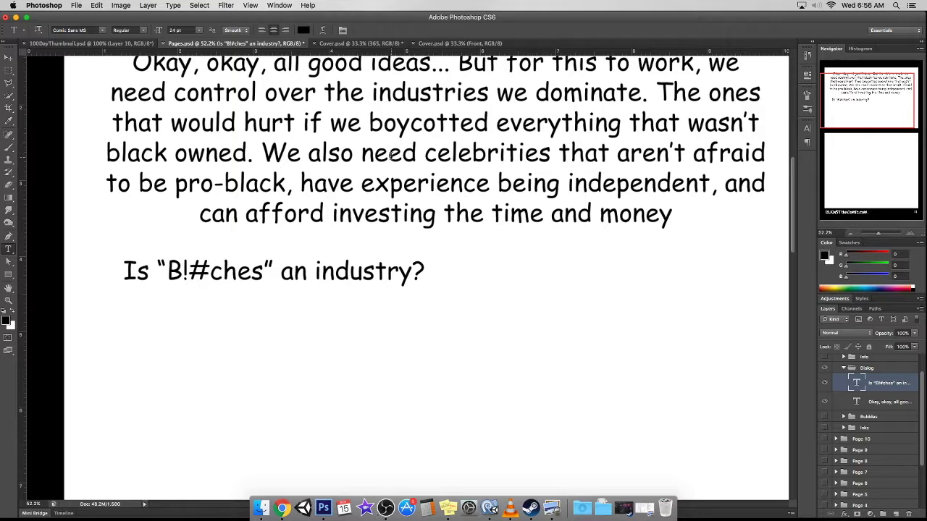
scroll(662, 333, down, 3)
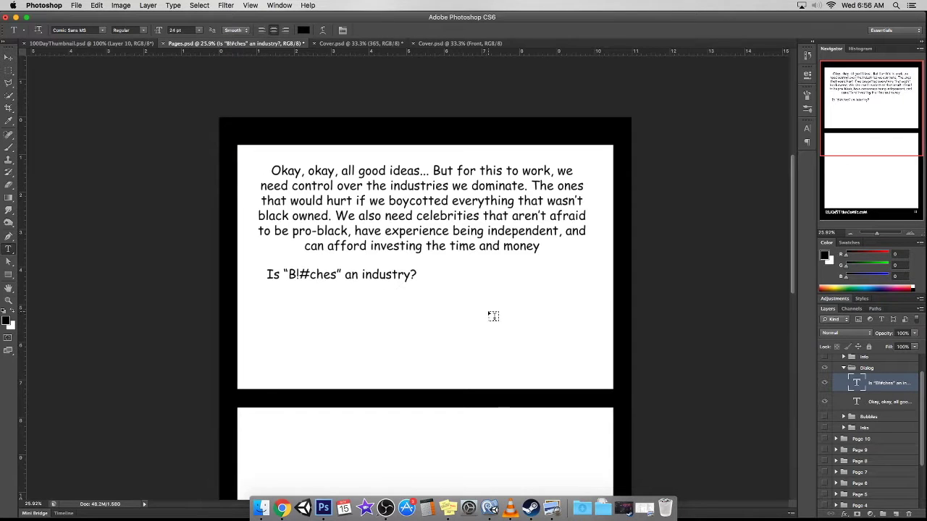
Step: Add the reply 'What the h&ll fam?' at right, then start a text box in panel two
drag(447, 305, 585, 331)
text(What the hell)
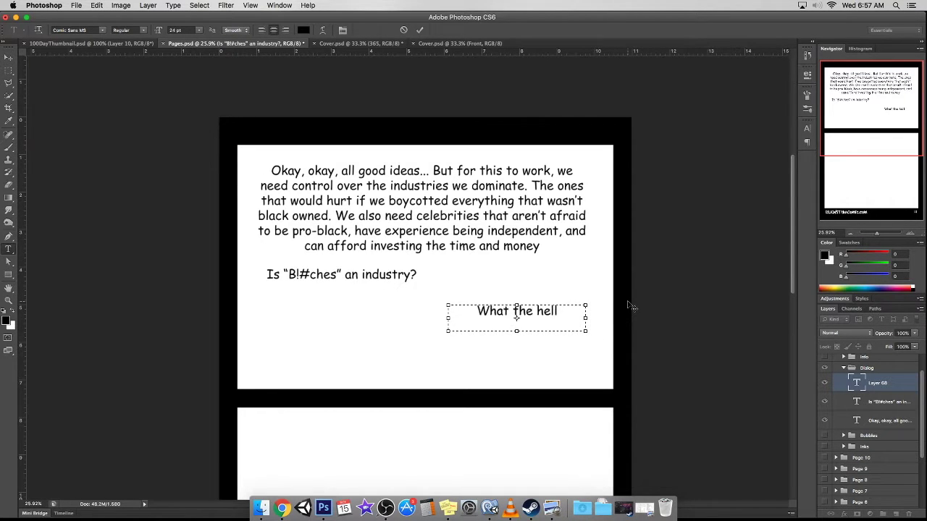
text(fam?)
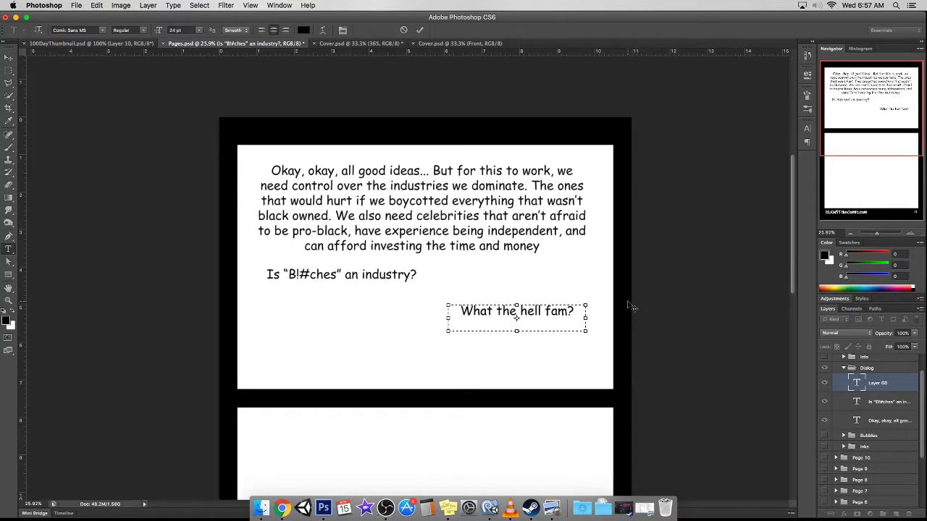
click(422, 30)
drag(526, 311, 534, 312)
key(BackSpace)
text(@)
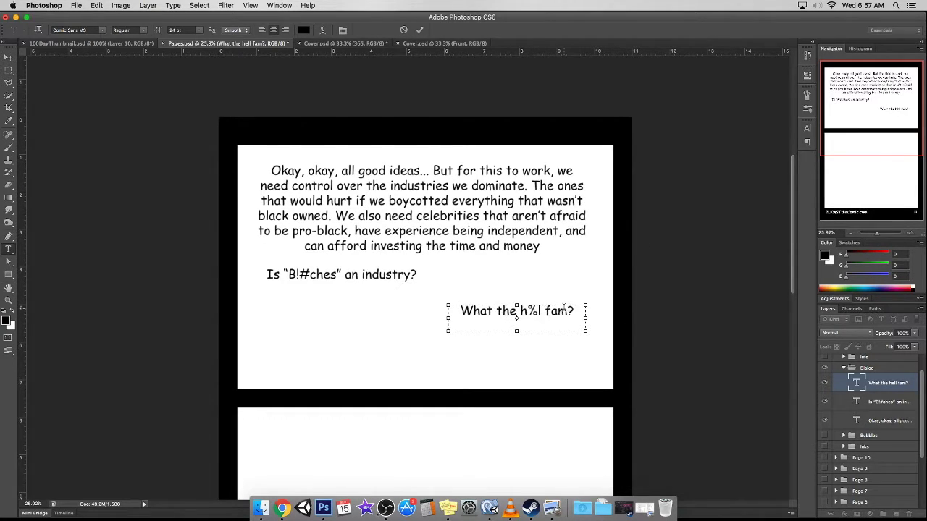
key(ctrl+Return)
drag(527, 312, 534, 312)
text(&l)
click(649, 176)
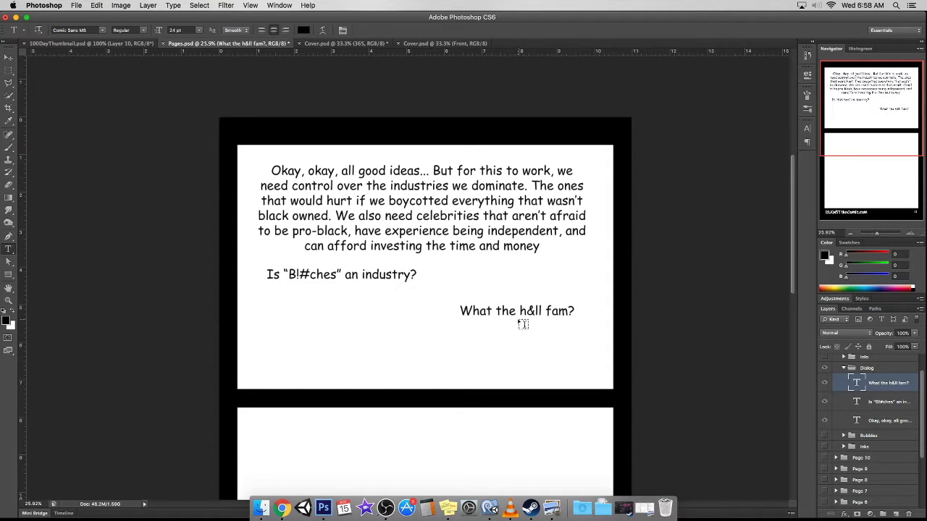
scroll(499, 325, down, 5)
drag(263, 177, 471, 275)
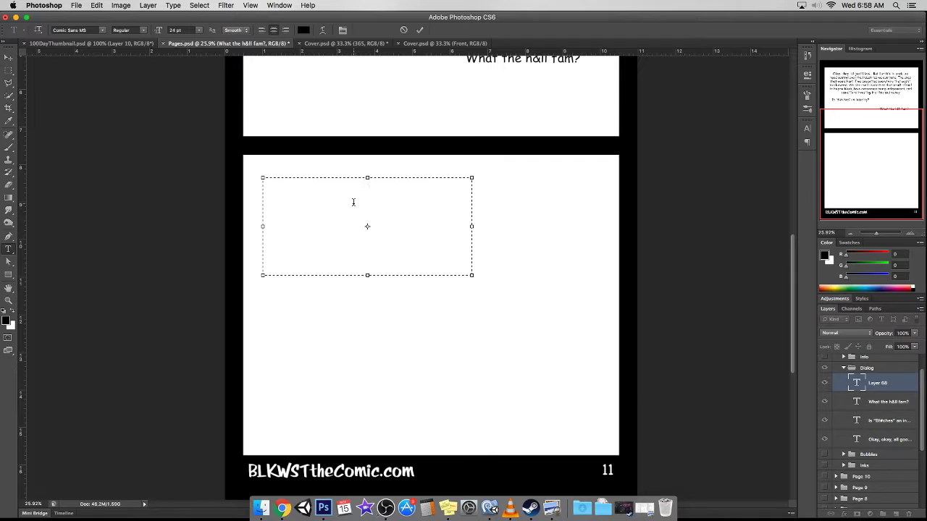
Step: Type the 'Nah not like that' reply, insert 'collectively,' after So, and widen its box
text(Nah not like that, ha ha. I mean black women spen)
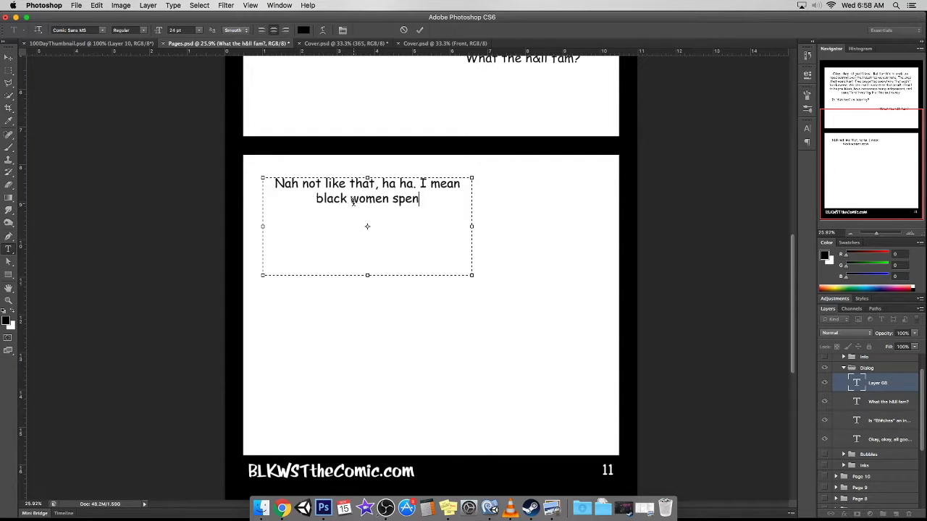
text(d more than black men just trynna look cute. So our money goes to bills, church, and looking good for peopl)
text(e a d@#n about us)
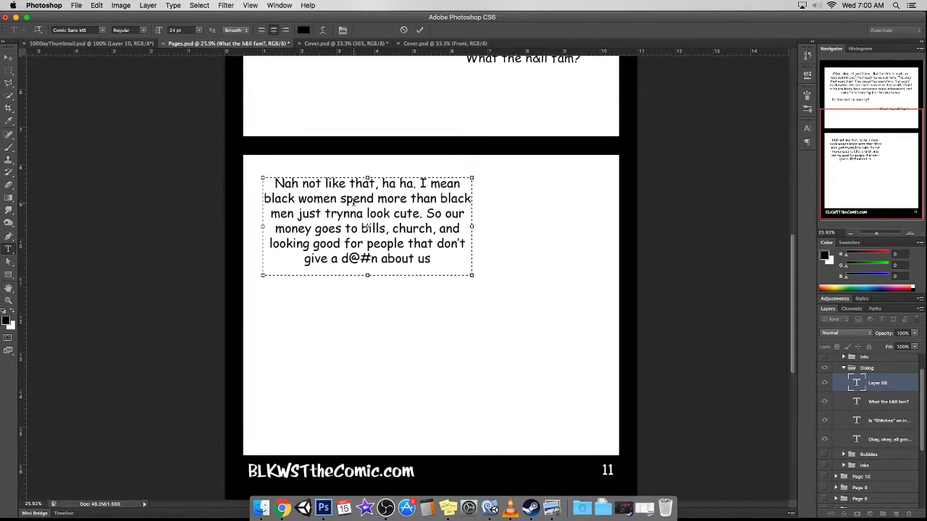
click(441, 215)
text(collectively,)
drag(472, 227, 485, 228)
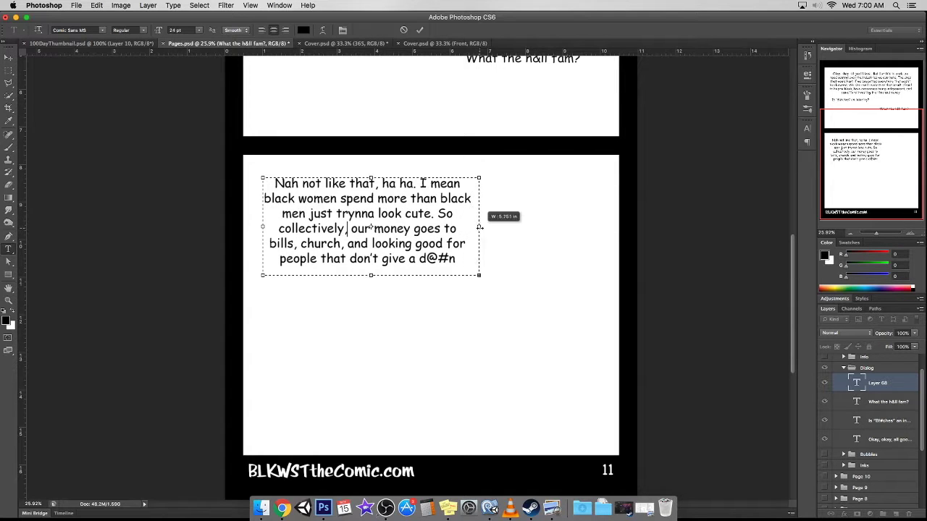
text(about us)
click(507, 244)
Step: Add 'So what's that? Beauty, apparel, sports, and you can't forget music' at right
drag(445, 257, 603, 314)
text(So what's that? Beauty, apparel, sports, and you can't forget music)
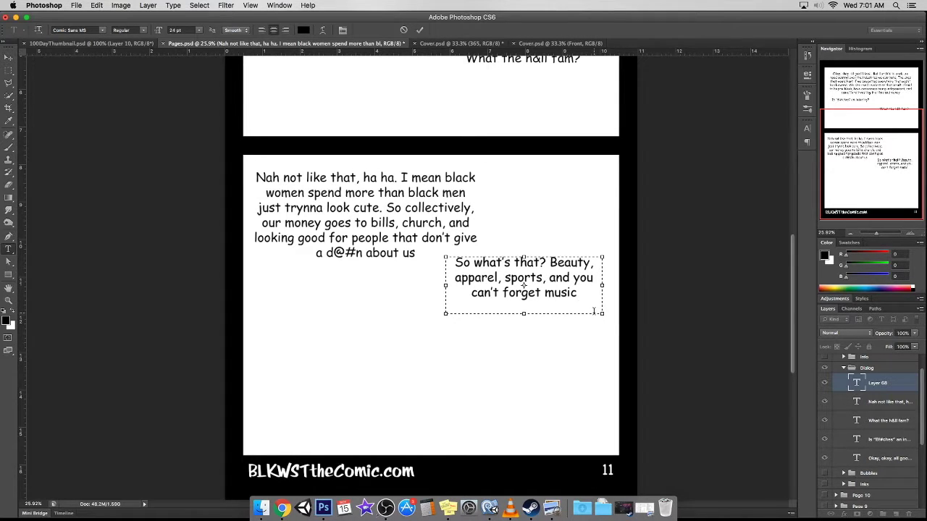
click(273, 328)
Step: Add the Cardi B Billboard remark at lower left, ending 'history' with '?', then fit the page
drag(272, 328, 452, 384)
text(Speaking of which, did yall see my girl Cardi B make Billboard history. I can't wait to start making these money moves!)
click(348, 255)
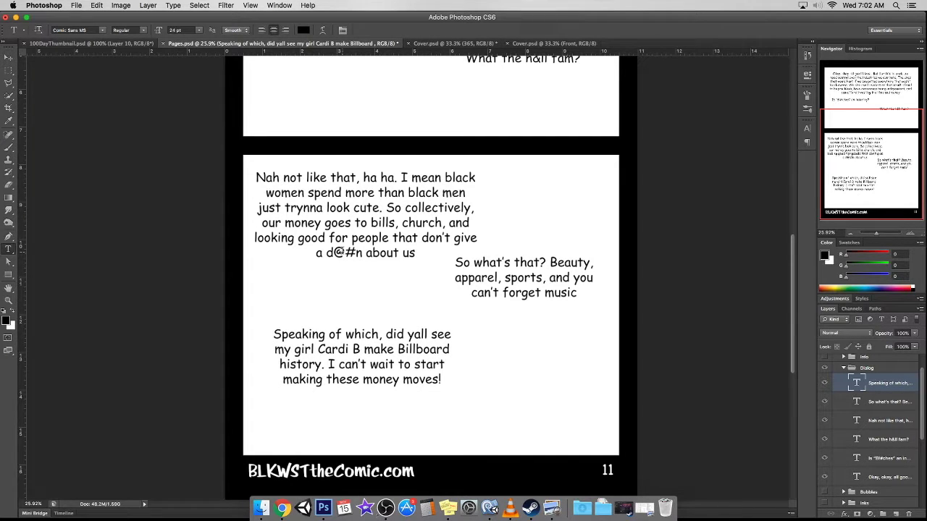
click(326, 365)
key(BackSpace)
text(?)
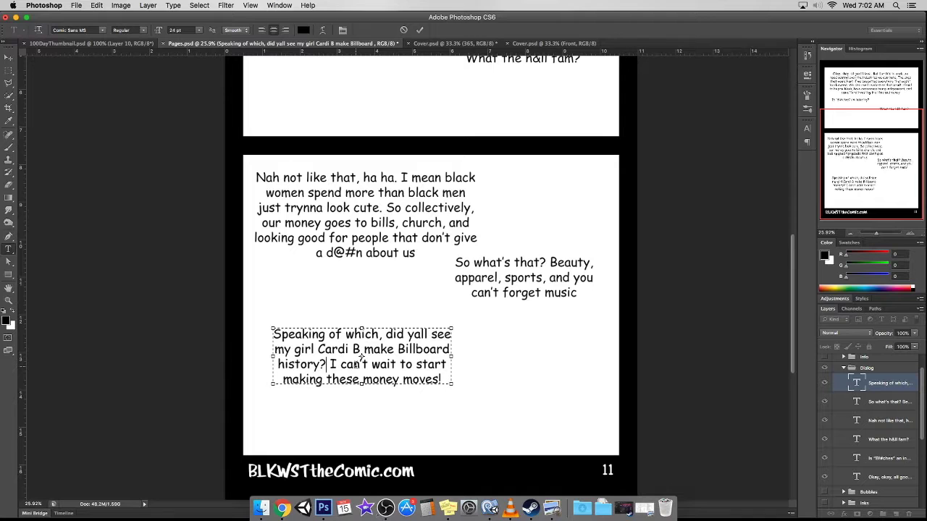
key(ctrl+Return)
key(v)
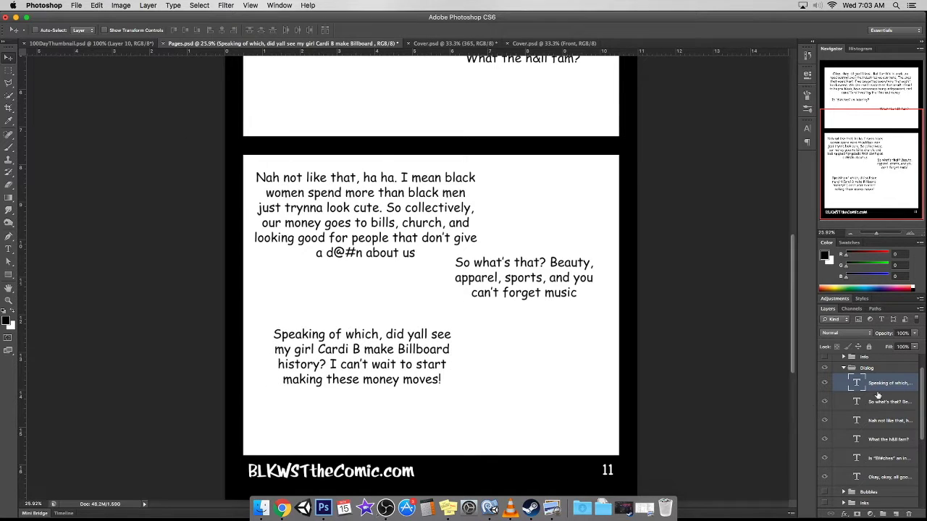
key(ctrl+0)
click(357, 150)
Step: Rewrap the question and 'What the h&ll fam?' boxes toward opposite panel edges
key(t)
drag(293, 188, 365, 210)
key(ctrl+Return)
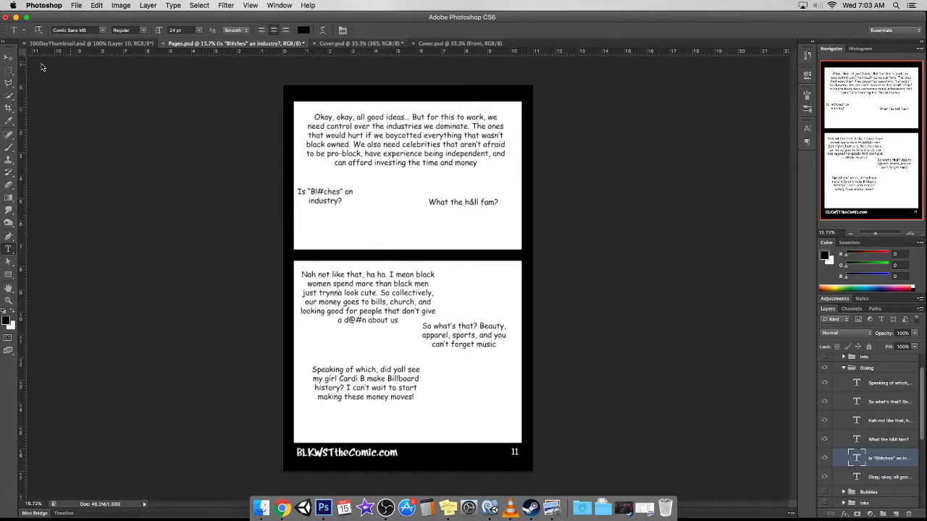
mouse_move(421, 197)
mouse_down()
mouse_move(471, 223)
mouse_move(514, 217)
mouse_up()
key(ctrl+Return)
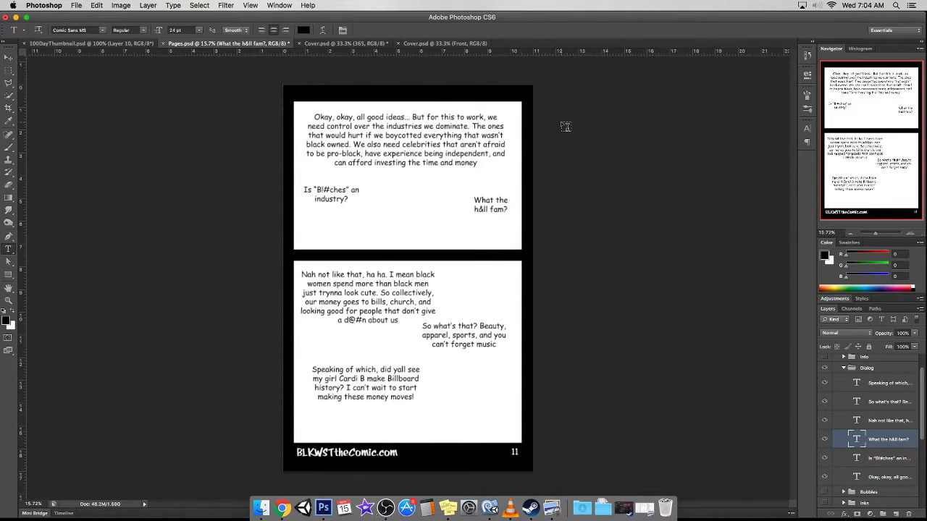
Step: Spread the second panel's three dialogue blocks apart and lower 'What the h&ll fam?' slightly
key(v)
drag(369, 297, 373, 297)
drag(467, 334, 475, 336)
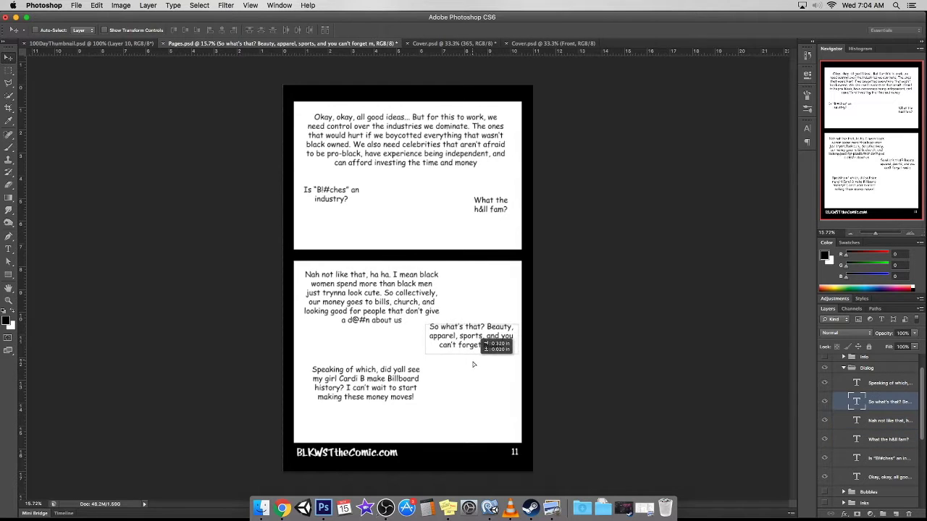
mouse_move(413, 387)
mouse_down()
mouse_move(402, 413)
mouse_move(384, 418)
mouse_up()
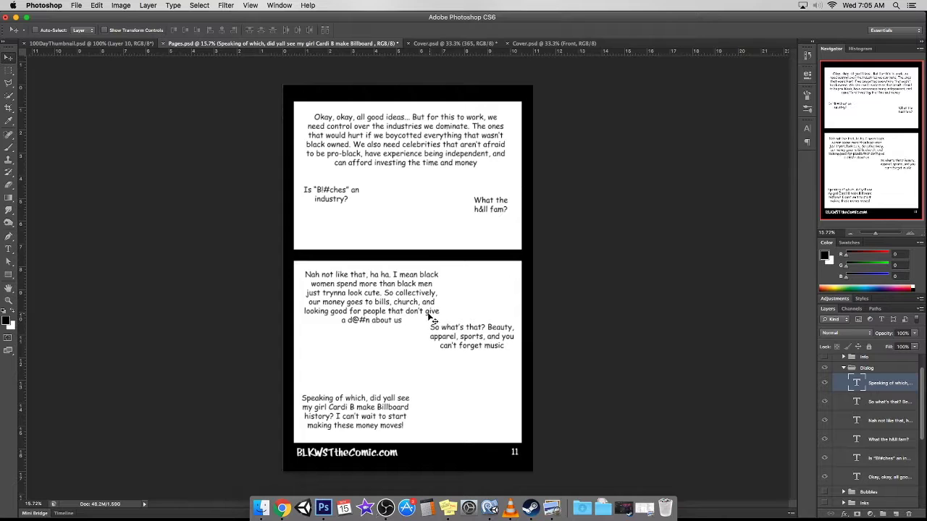
drag(490, 204, 490, 210)
click(843, 368)
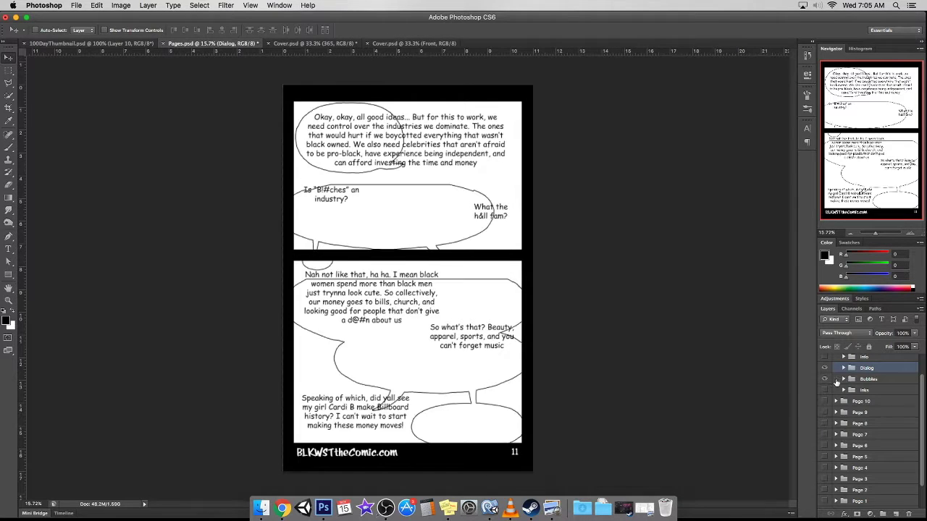
Step: Clear the old speech bubbles from Layer 8 and draw an oval around the top paragraph
click(871, 393)
click(9, 75)
key(ctrl+a)
key(Delete)
key(shift+m)
mouse_move(301, 94)
mouse_down()
mouse_move(460, 154)
mouse_move(423, 184)
mouse_up()
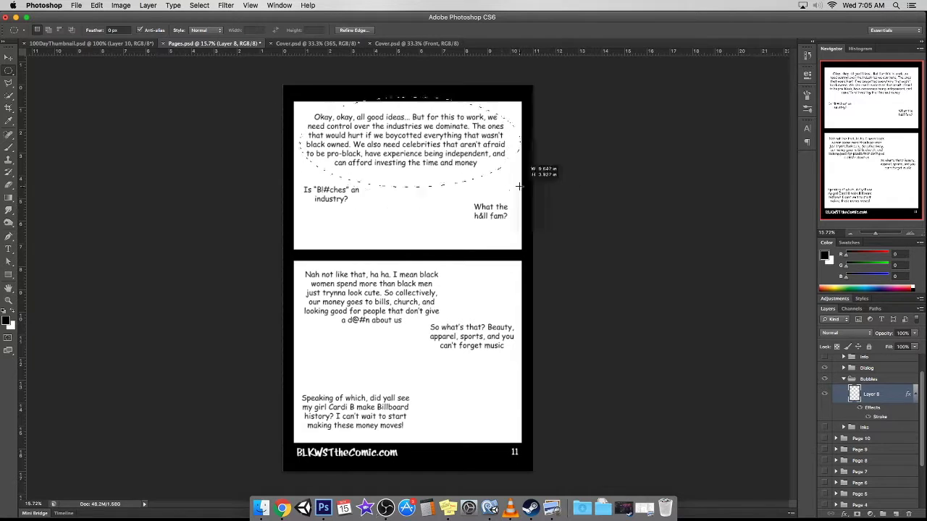
drag(424, 184, 518, 180)
Step: Fill the top oval white and nudge the 'Okay, okay…' text and bubble to fit
key(x)
click(97, 5)
click(116, 163)
click(528, 192)
key(super+d)
key(v)
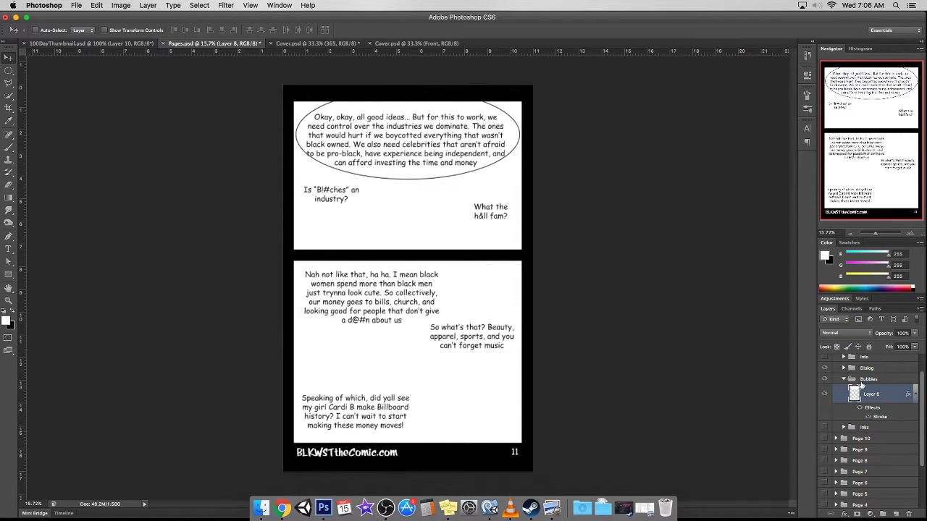
drag(431, 167, 432, 158)
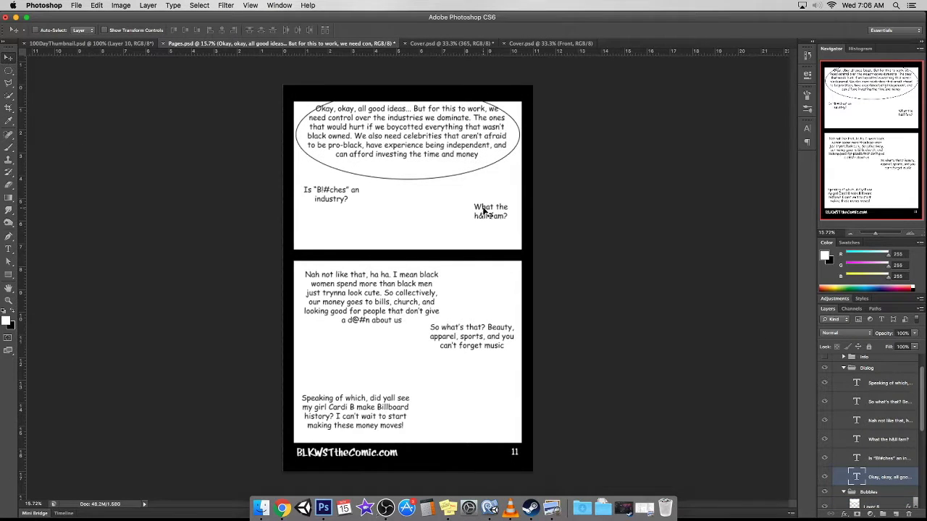
super+click(400, 157)
mouse_move(401, 156)
mouse_down()
mouse_move(400, 148)
mouse_move(408, 158)
mouse_up()
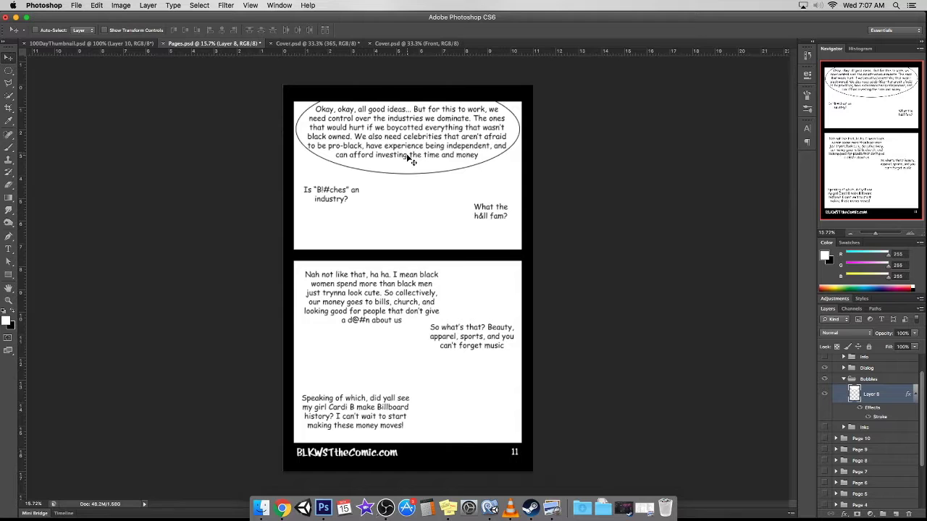
Step: Add white oval bubbles behind 'Is B!#ches an industry?' and 'What the h&ll fam?'
click(9, 73)
drag(300, 179, 363, 209)
click(96, 5)
click(116, 178)
click(524, 196)
drag(515, 229, 464, 198)
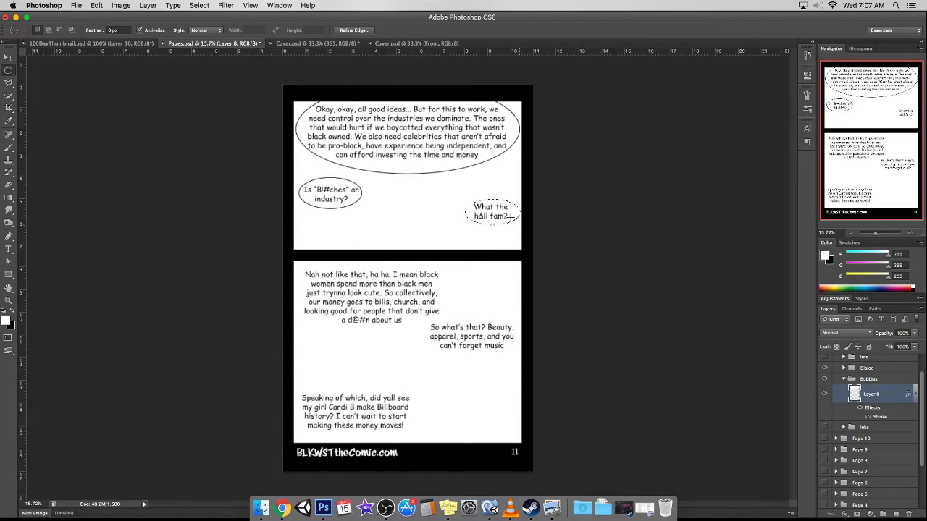
click(96, 5)
click(116, 178)
click(524, 195)
Step: Give the 'Nah not like that' paragraph a white oval bubble with its top trimmed flat
mouse_move(443, 340)
mouse_down()
mouse_move(297, 251)
mouse_move(452, 338)
mouse_up()
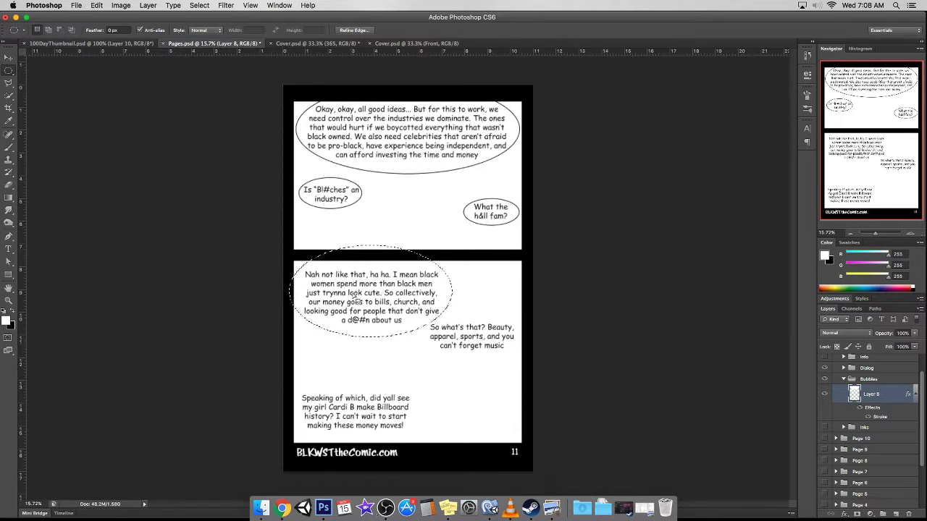
drag(8, 70, 51, 69)
mouse_move(293, 232)
mouse_down()
mouse_move(394, 261)
mouse_move(456, 256)
mouse_up()
click(9, 57)
click(96, 5)
click(116, 178)
click(524, 194)
Step: Nudge the 'Nah not like that' text layer up inside its bubble
scroll(874, 391, up, 1)
click(842, 382)
click(889, 436)
key(Up)
key(Up)
key(Up)
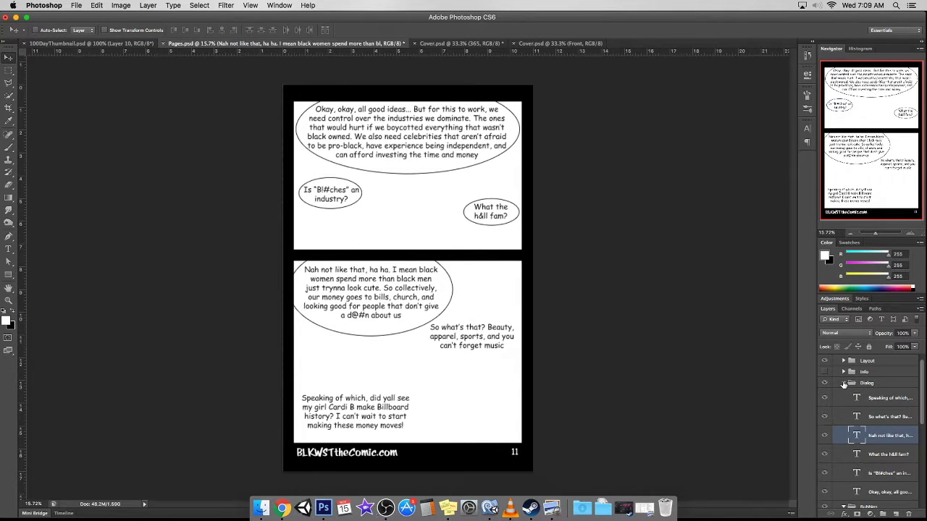
Step: Narrow the 'So what's that?' text box and move it up and right
click(843, 382)
click(872, 409)
key(m)
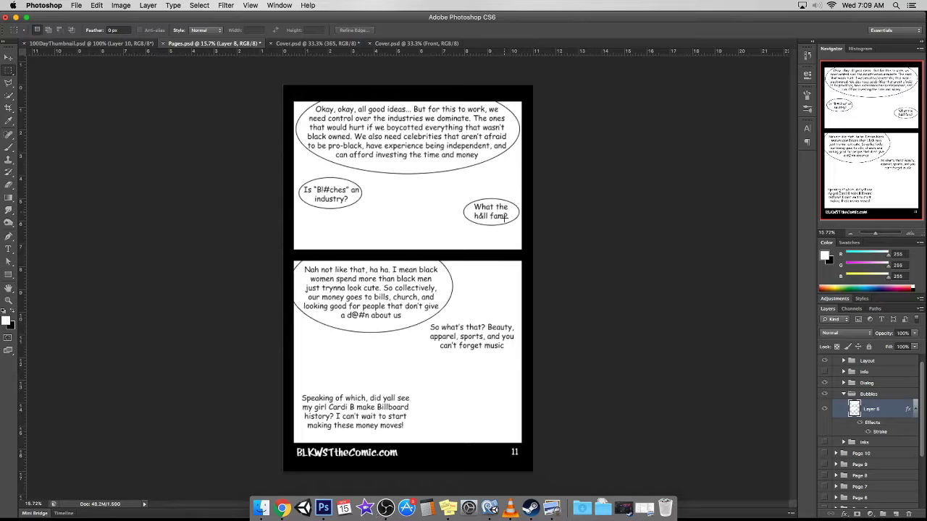
ctrl+click(471, 336)
drag(429, 343, 437, 342)
key(v)
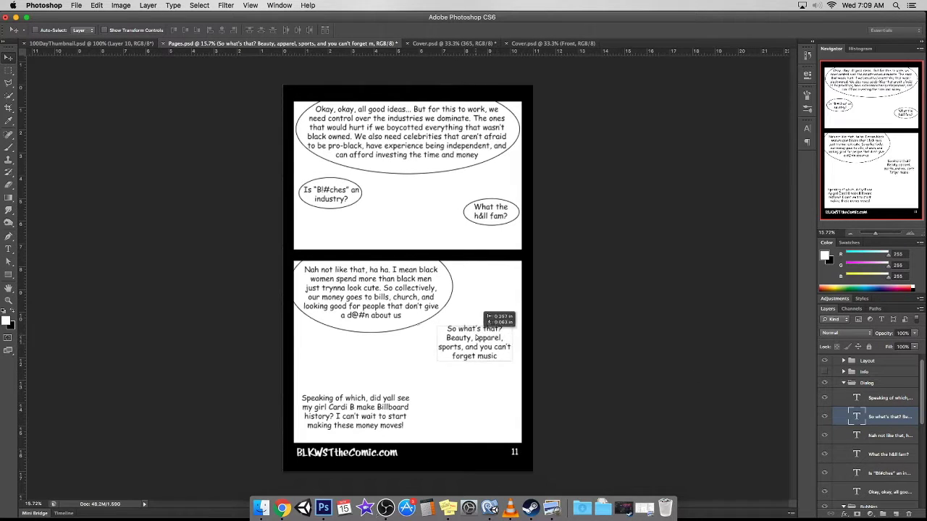
drag(526, 339, 531, 331)
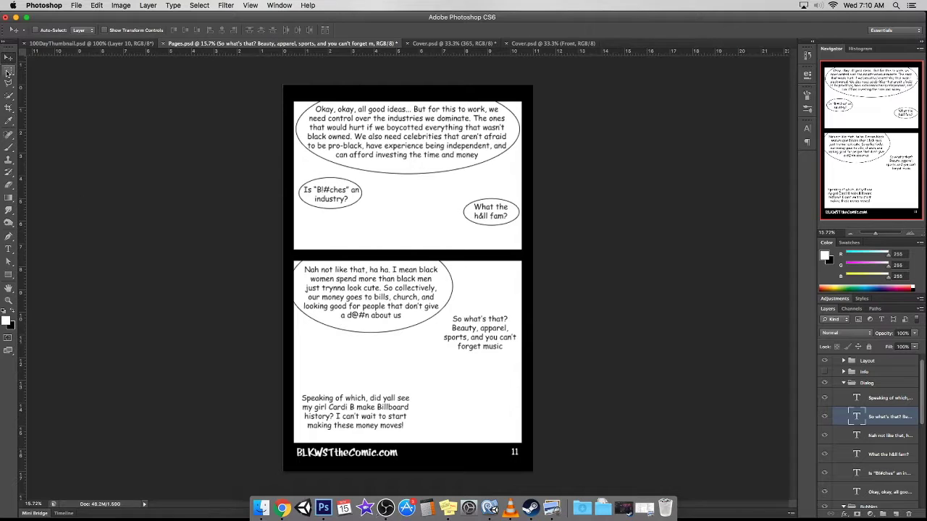
Step: Reword the dialogue to end 'and we already got music down' and widen its text box
click(8, 248)
click(478, 331)
key(BackSpace)
text(...)
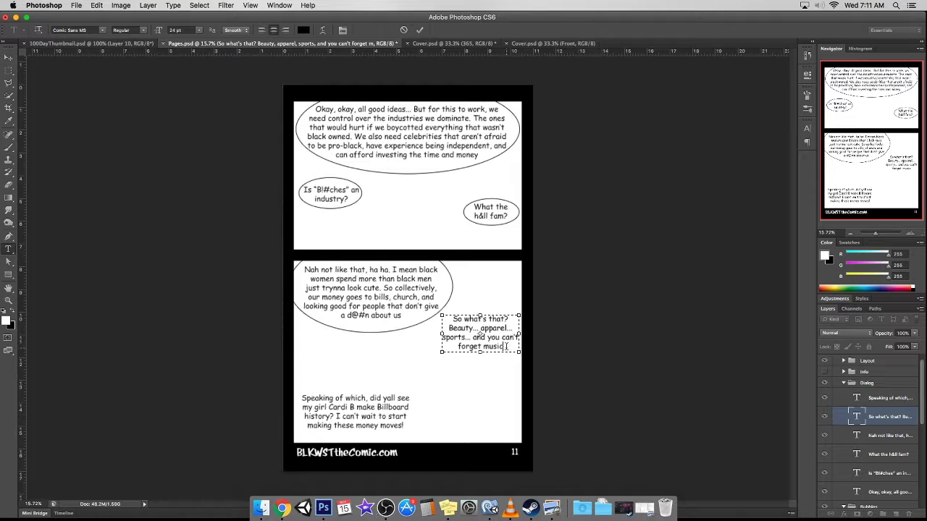
drag(491, 338, 501, 338)
text(we)
text(. All)
text( musicc c)
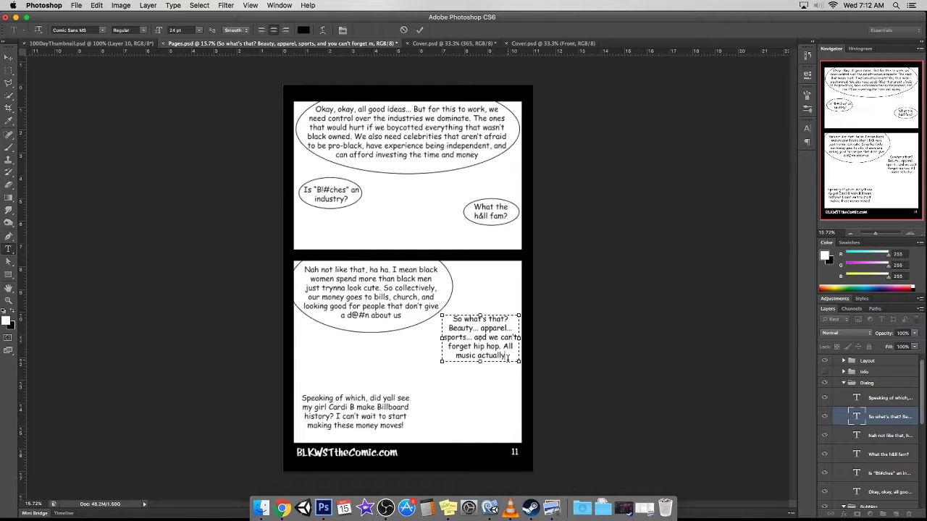
key(BackSpace)
key(BackSpace)
key(BackSpace)
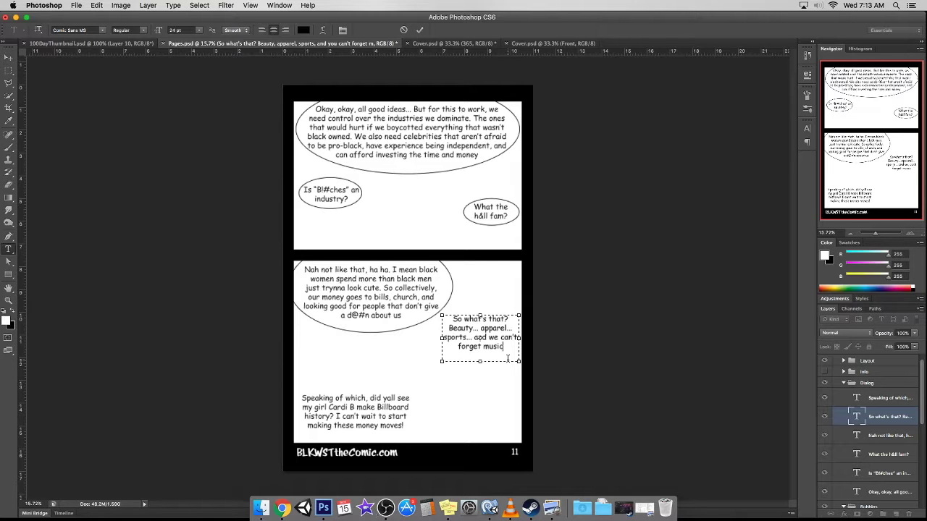
key(BackSpace)
key(BackSpace)
key(BackSpace)
text(already got)
mouse_move(441, 338)
mouse_down()
mouse_move(433, 338)
mouse_move(470, 345)
mouse_up()
key(ctrl+Return)
Step: Capitalise 'Apparel' and 'Sports' in the line and shift the text slightly up-left
key(v)
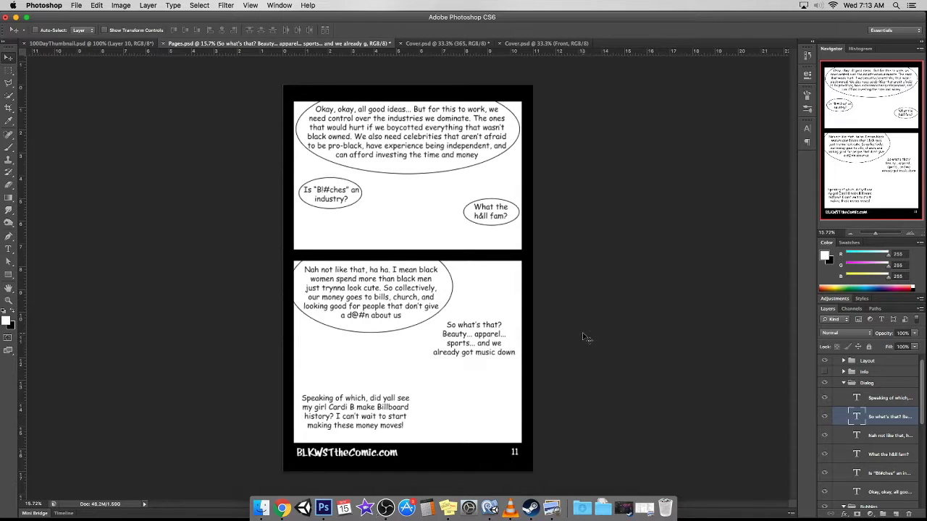
key(t)
click(475, 339)
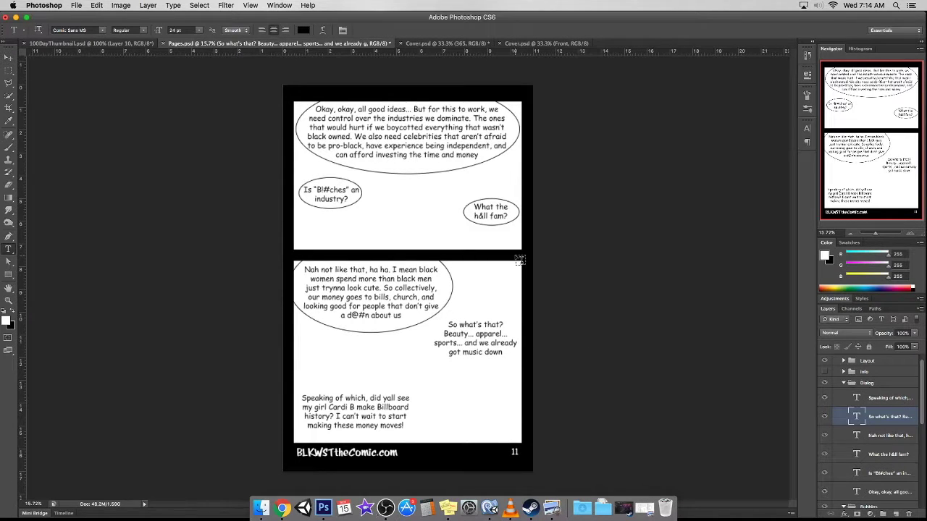
key(Delete)
text(A)
click(434, 343)
key(Delete)
text(SA)
key(ctrl+z)
key(ctrl+Return)
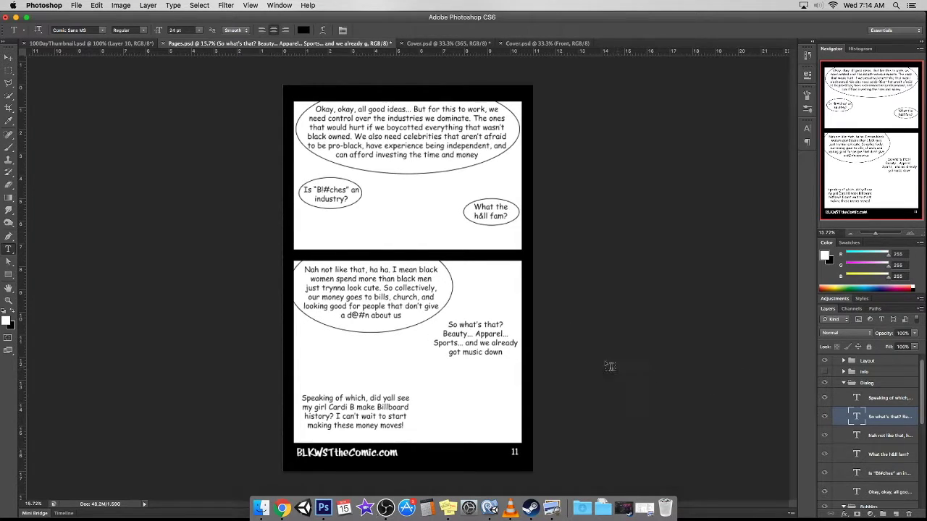
key(v)
drag(507, 346, 504, 343)
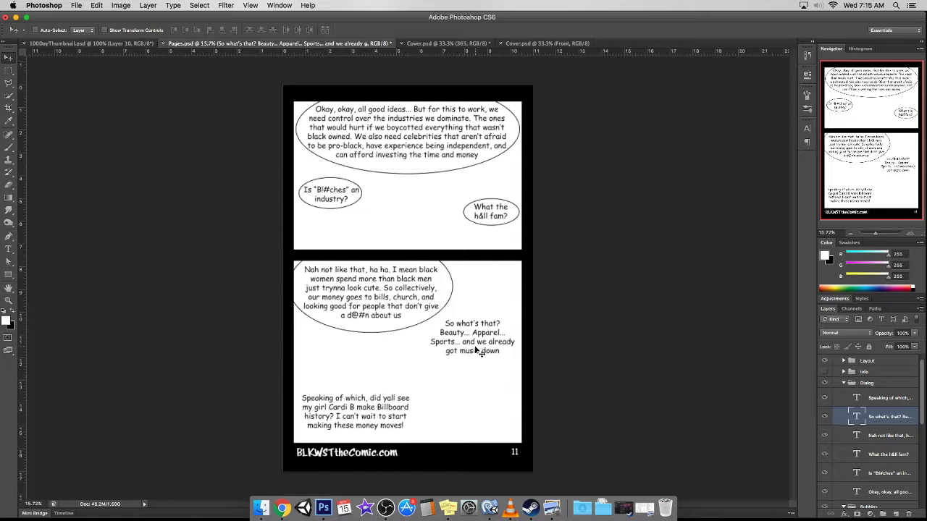
click(8, 70)
Step: Stroke oval outlines around the 'So what's that?' and 'Speaking of which' lines
drag(431, 315, 517, 365)
click(96, 5)
click(105, 143)
key(Return)
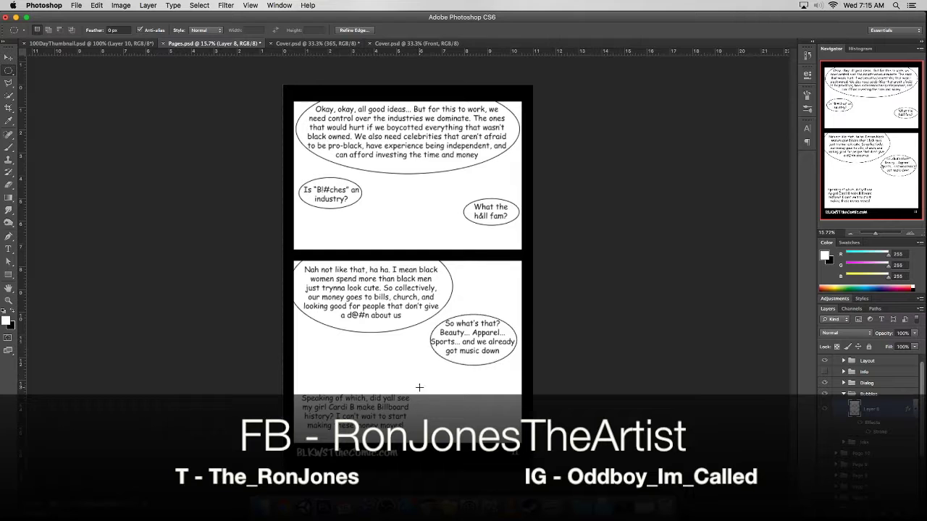
drag(292, 384, 419, 428)
click(96, 5)
click(105, 143)
key(Return)
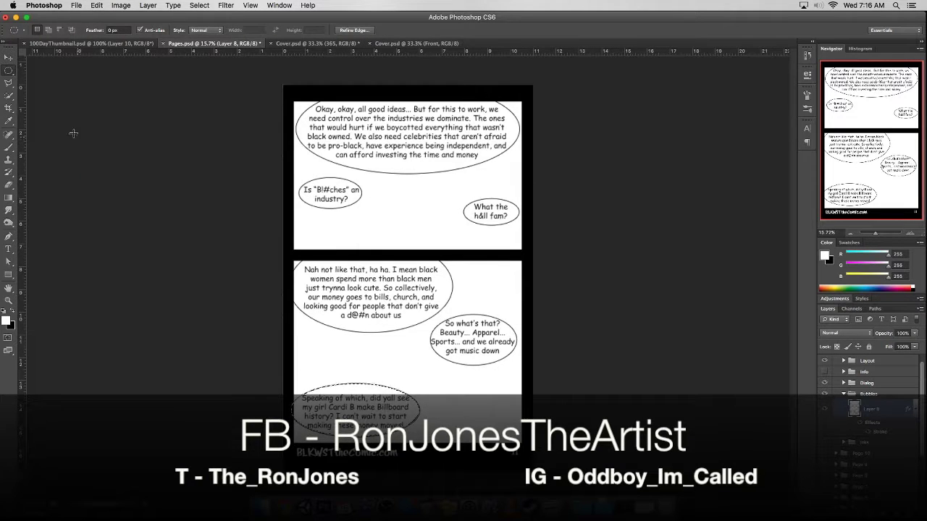
Step: Cancel the stray transform, deselect, and duplicate the Page 10 group
drag(12, 73, 51, 71)
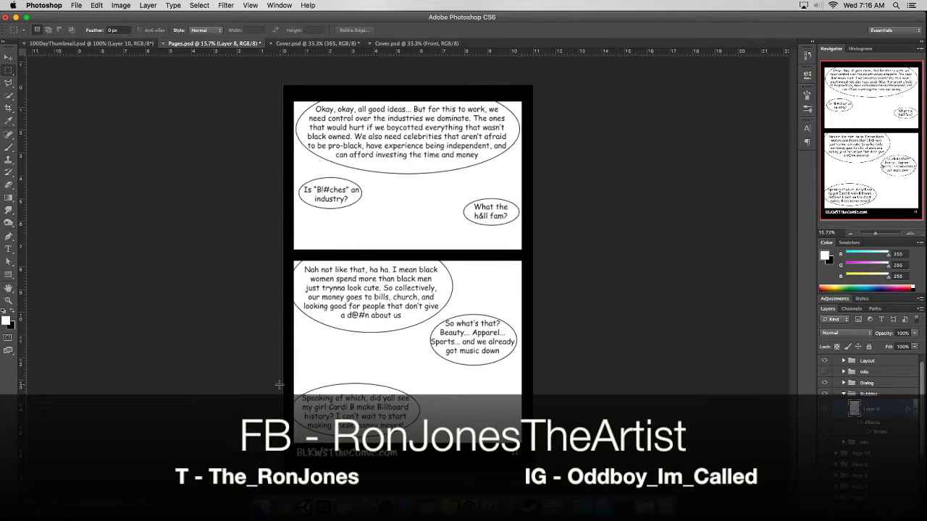
key(ctrl+t)
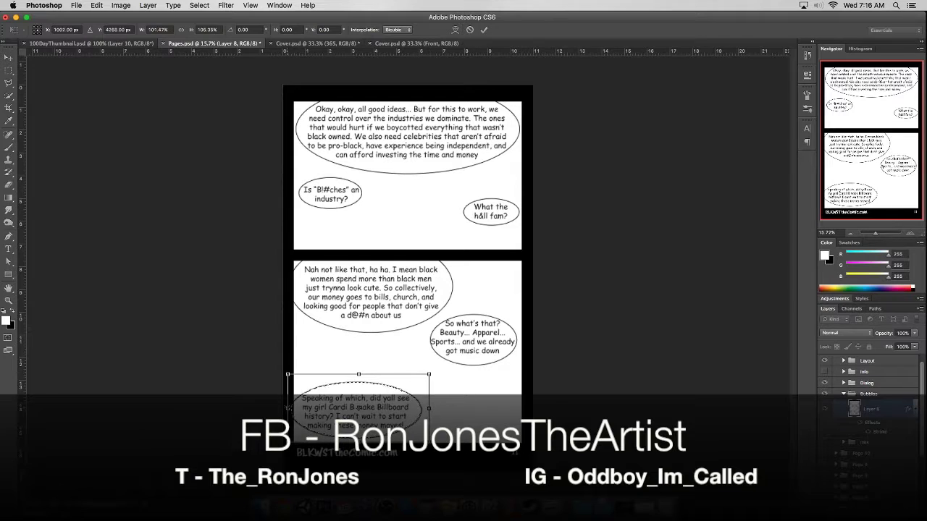
key(Return)
click(294, 138)
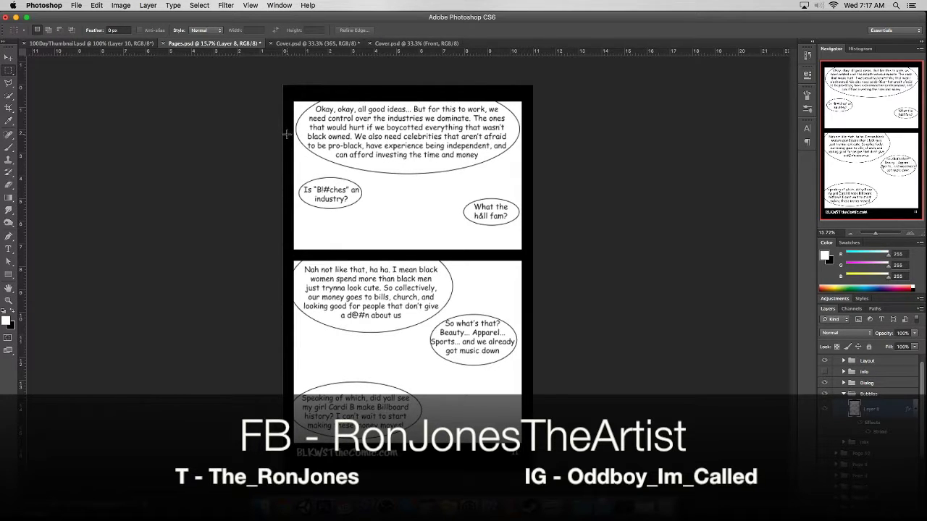
click(843, 383)
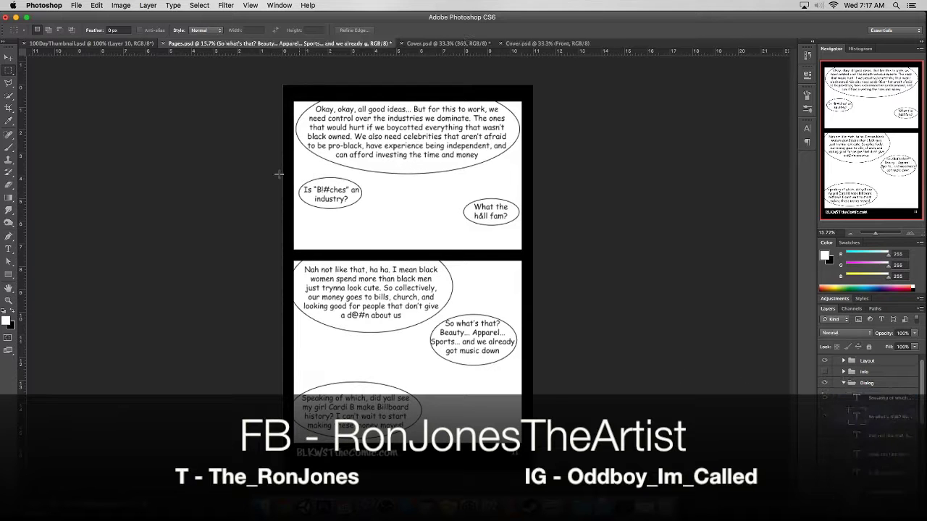
key(v)
key(ctrl+j)
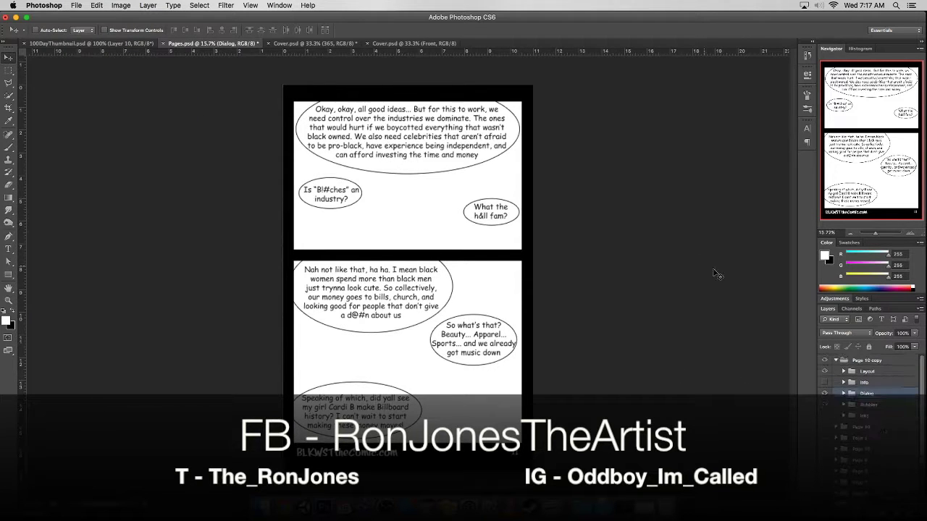